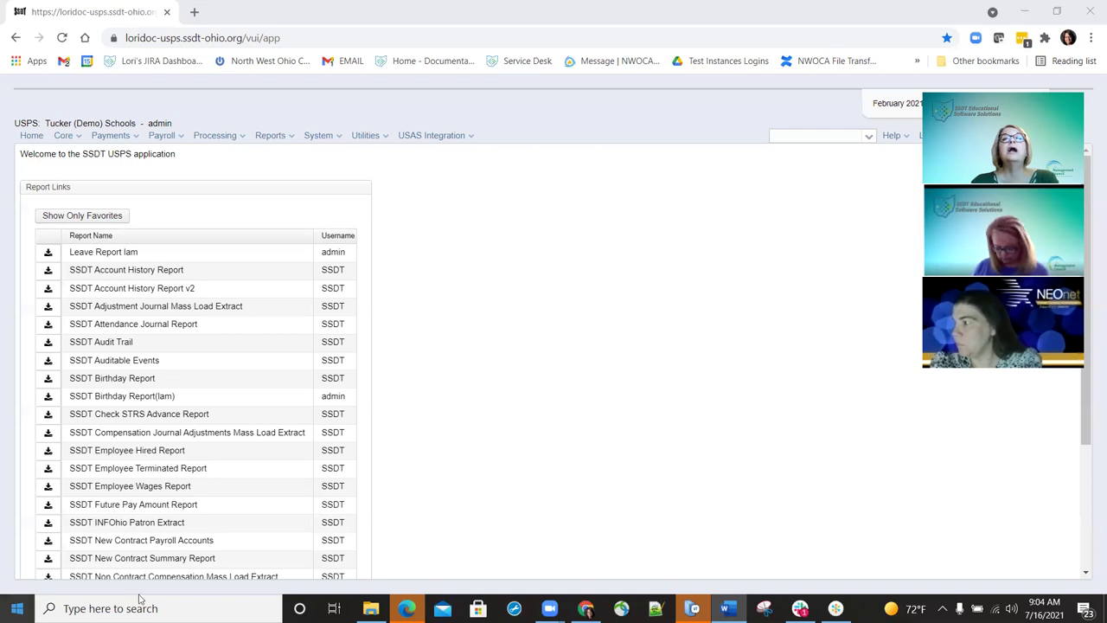
click(387, 139)
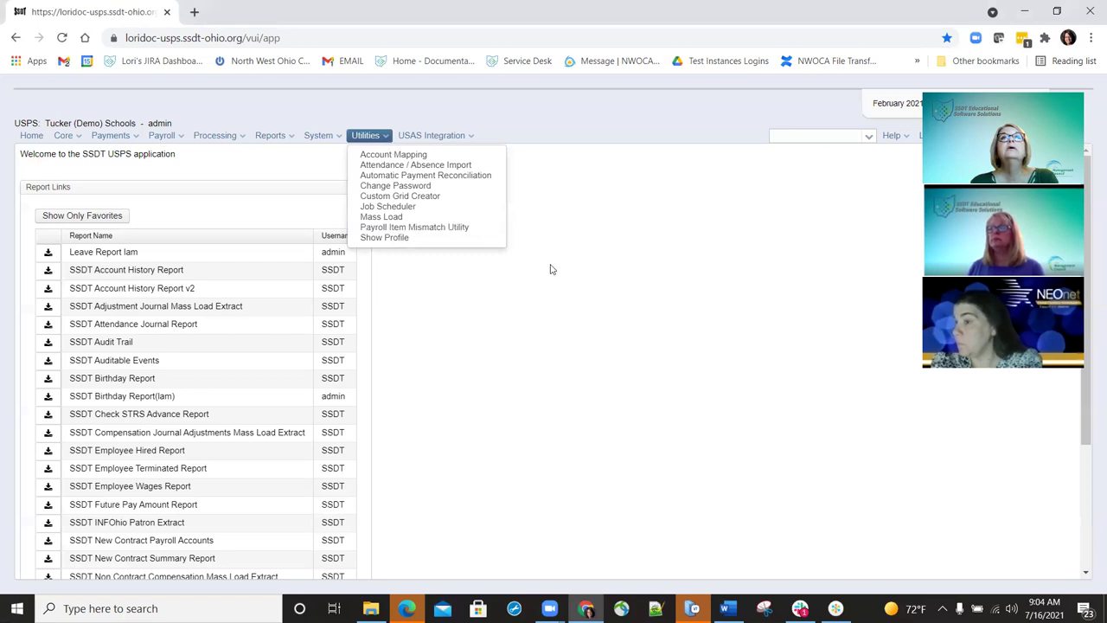
click(611, 261)
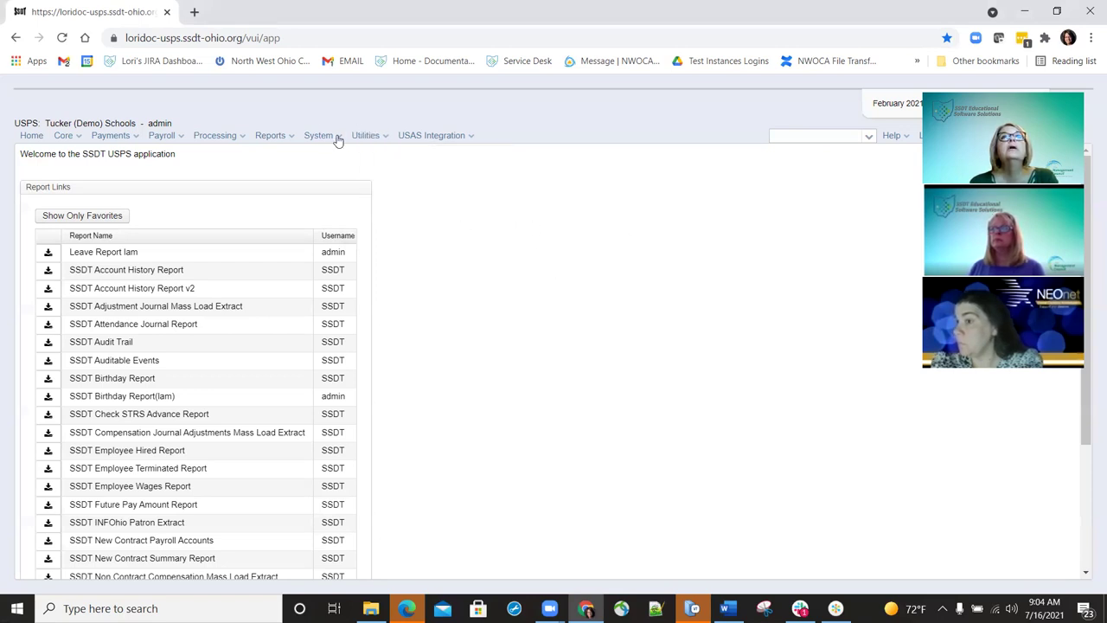
click(337, 138)
click(339, 166)
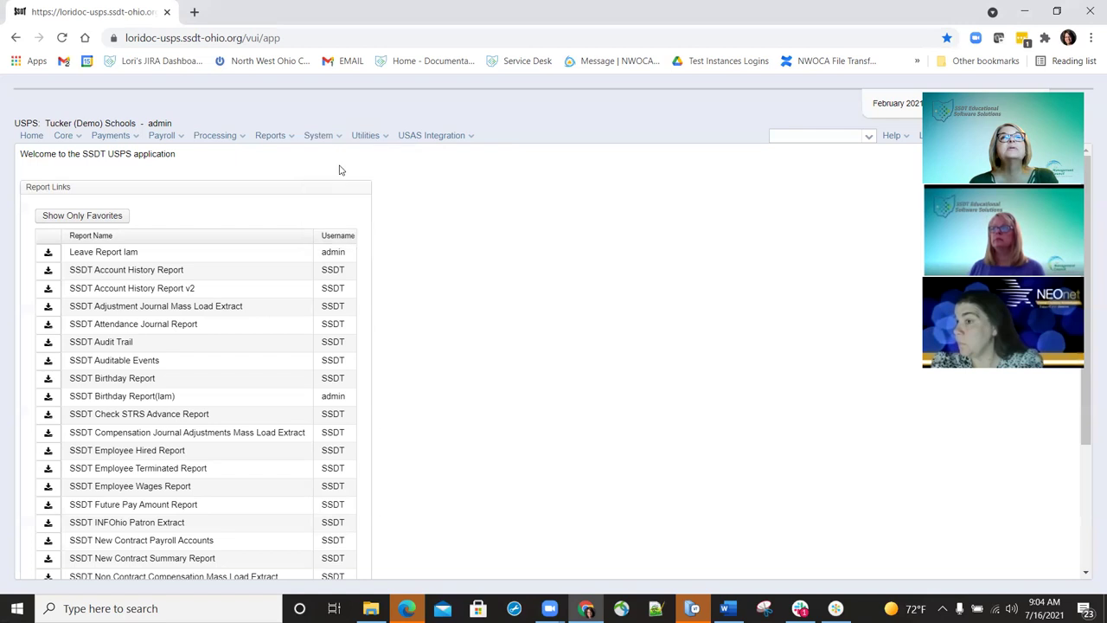
click(386, 138)
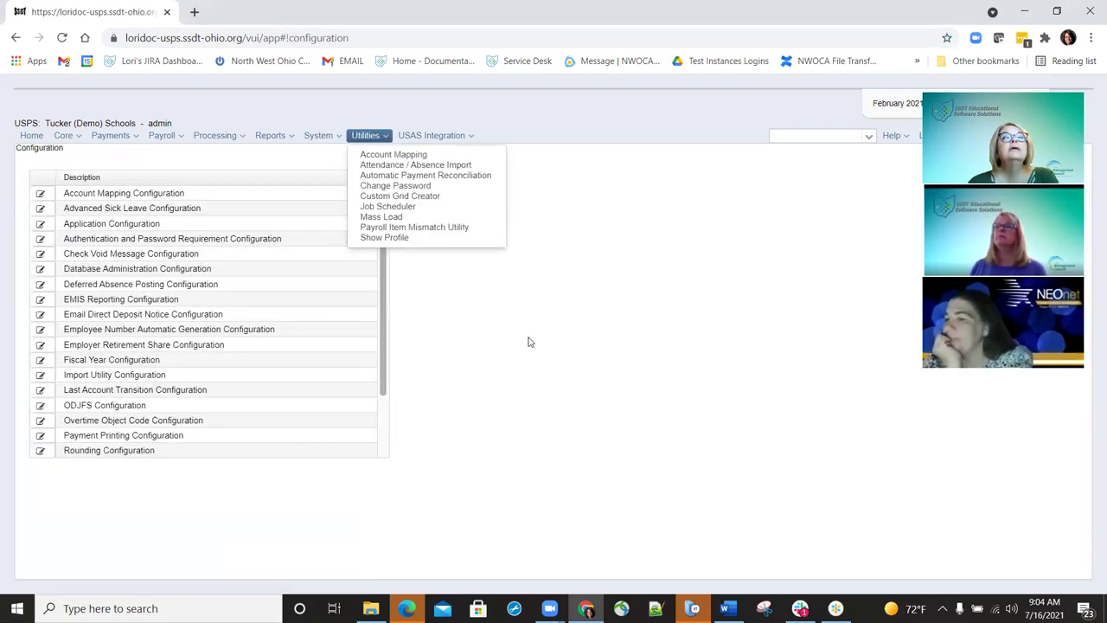
- Install the File Archive Module from the system's module list and refresh the page
click(336, 138)
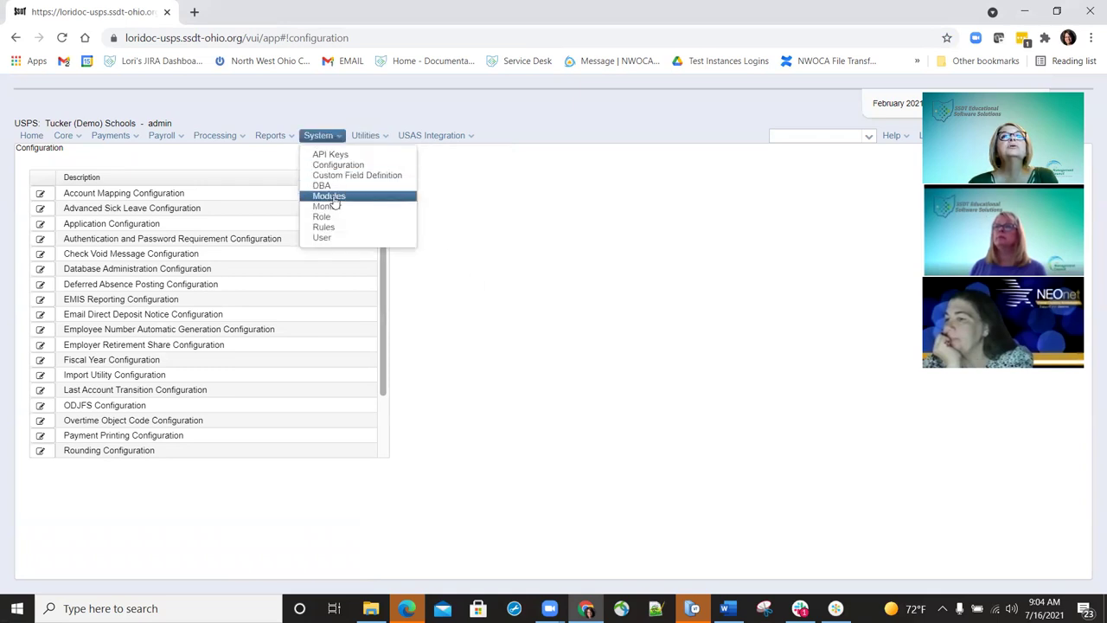
click(335, 200)
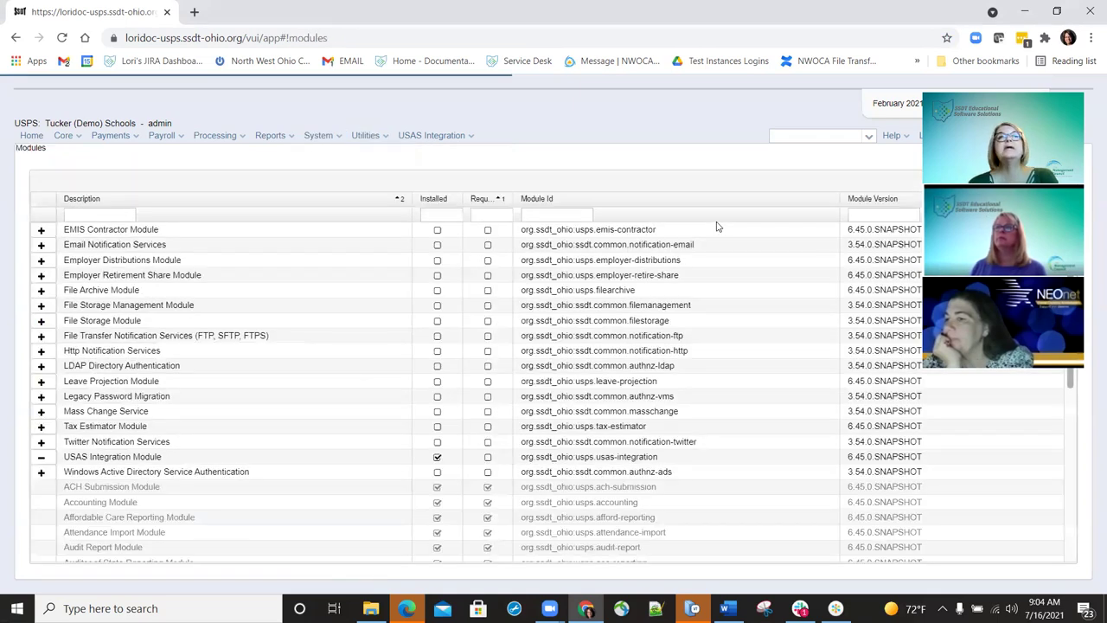
click(40, 290)
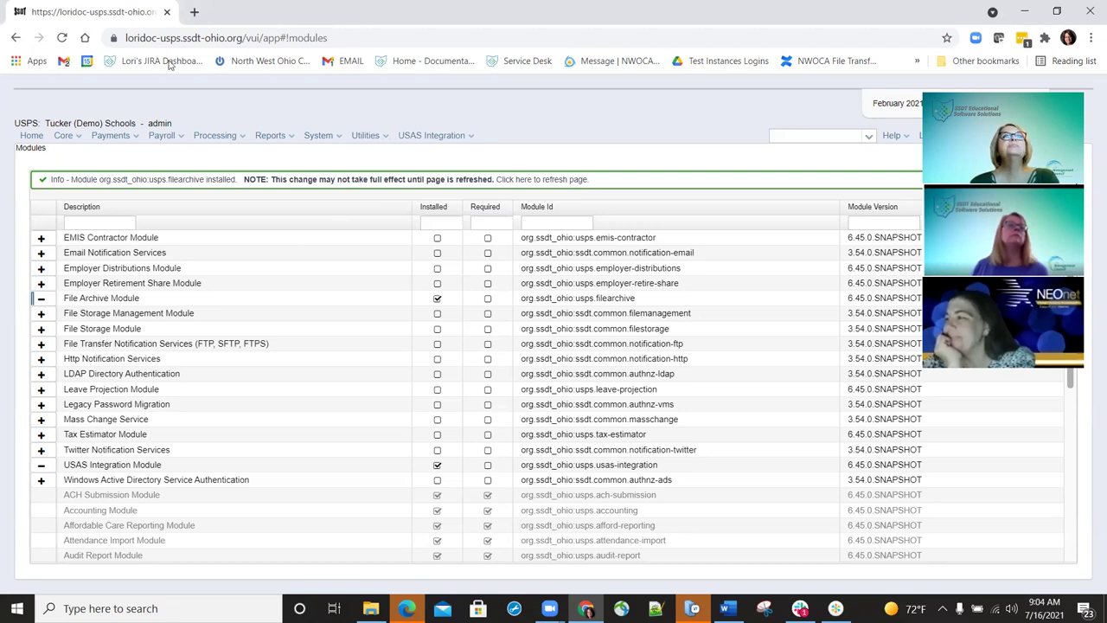
key(F5)
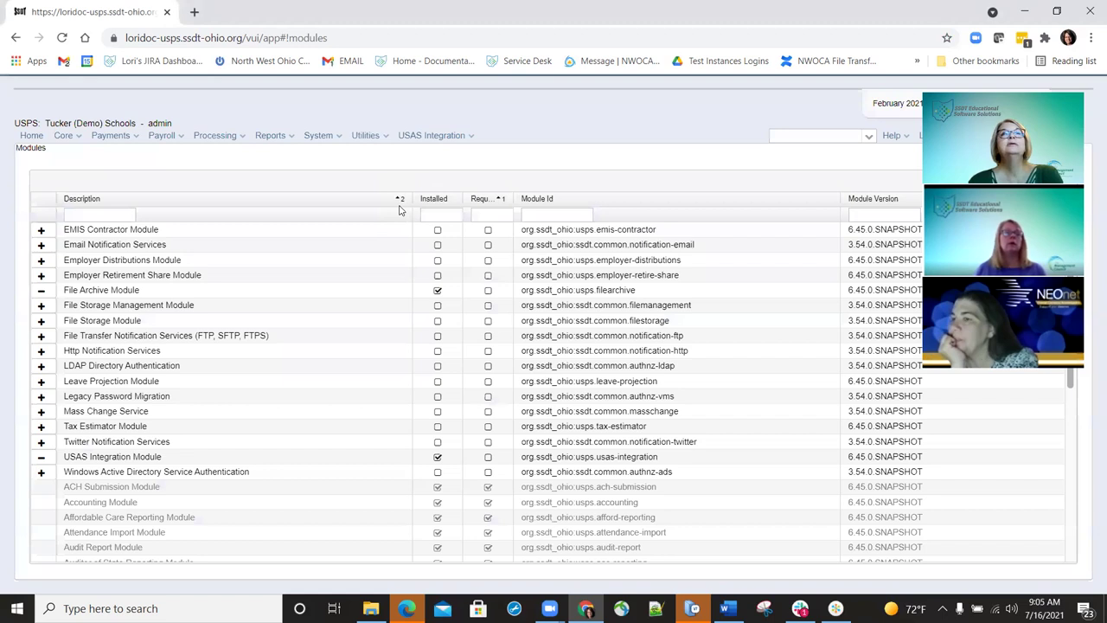
- Create and save a file set with the description Test in the Other section of the File Archive
click(159, 288)
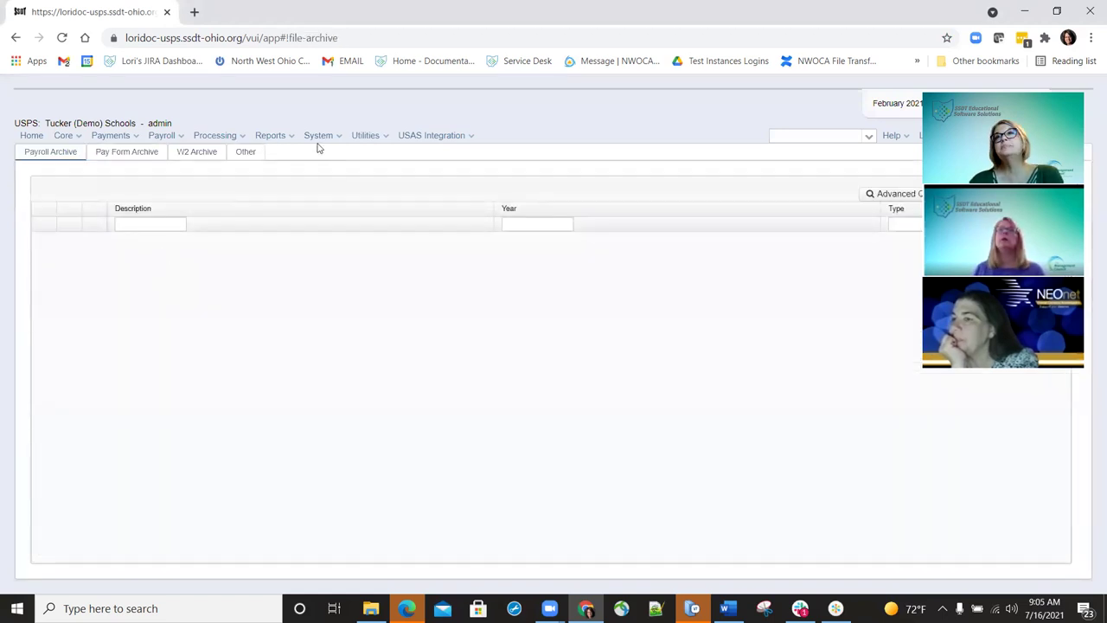
click(246, 153)
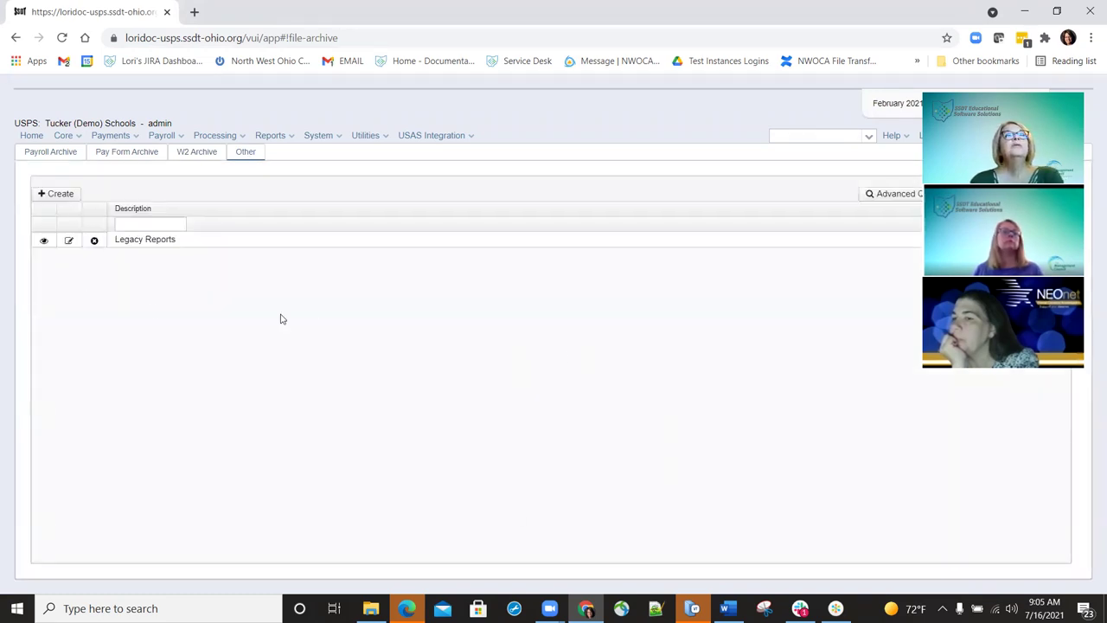
click(68, 196)
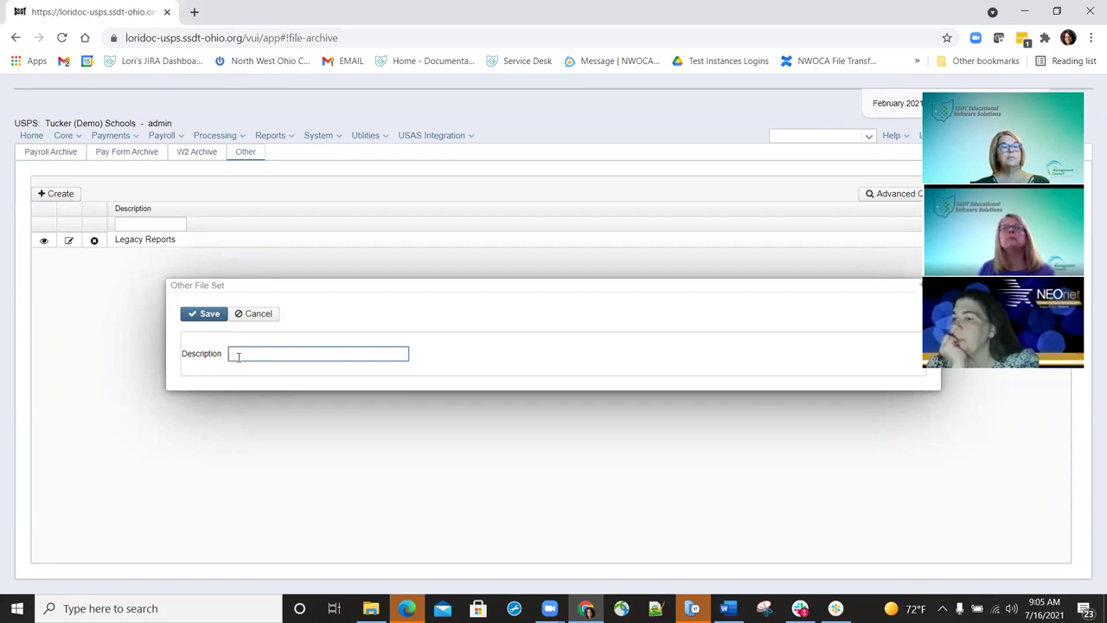
text(Test)
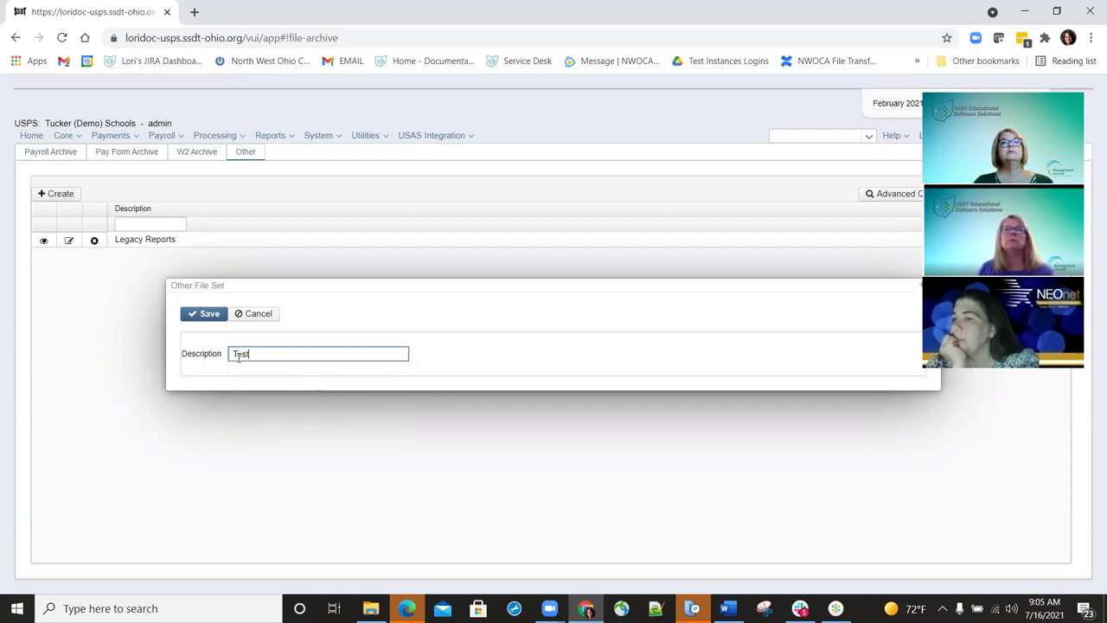
click(198, 319)
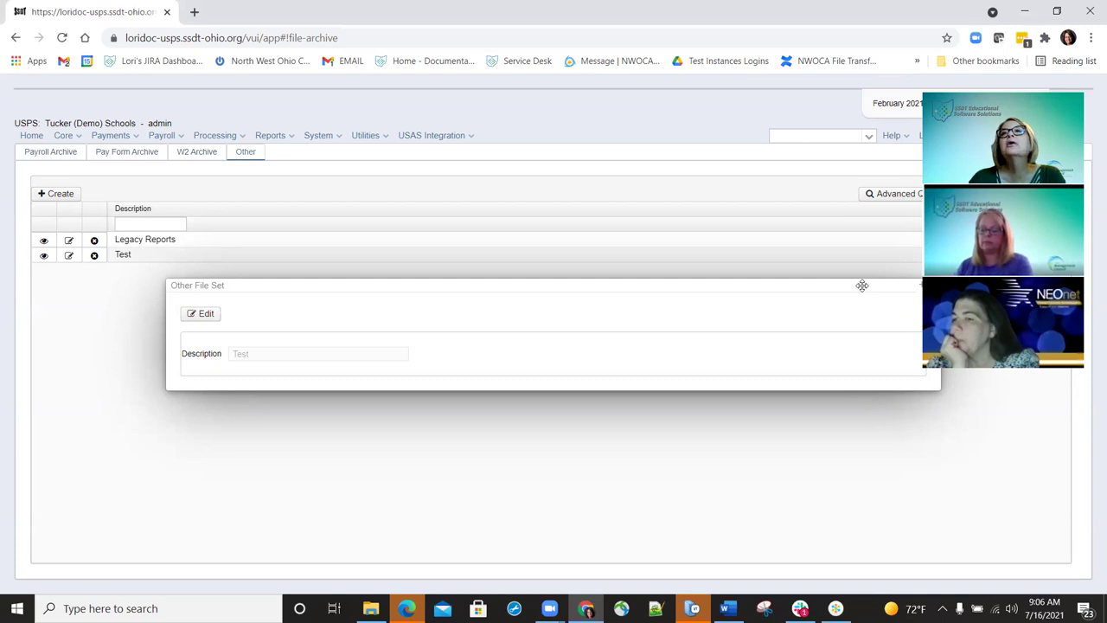
drag(860, 284, 752, 289)
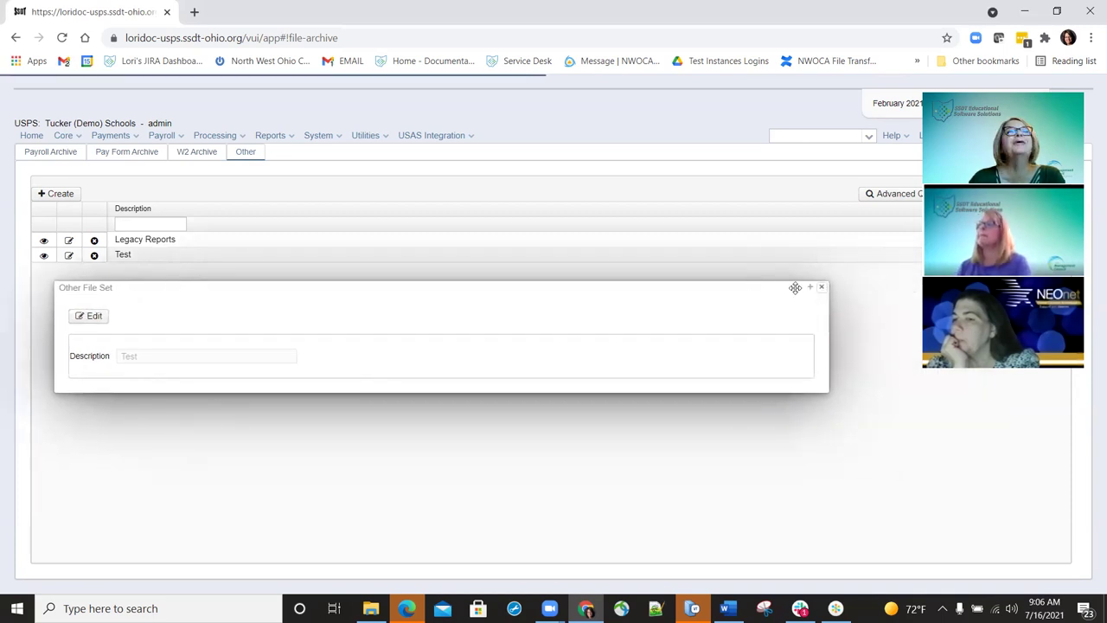
- Open the Test file set for editing, view its file-adding dialog, and close both without adding any files
click(70, 257)
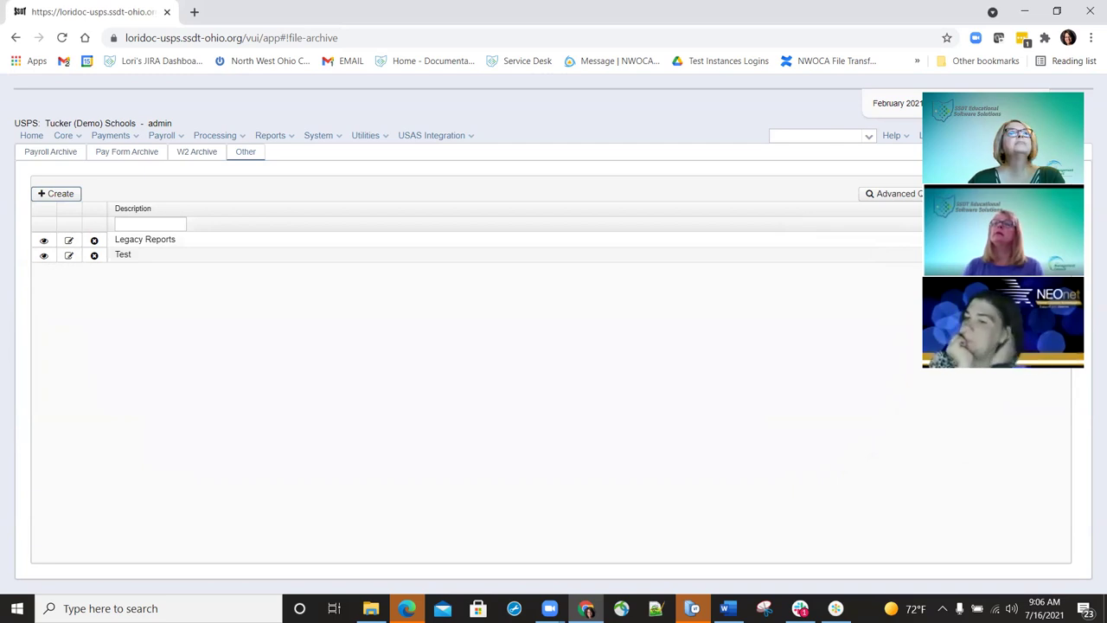
click(71, 259)
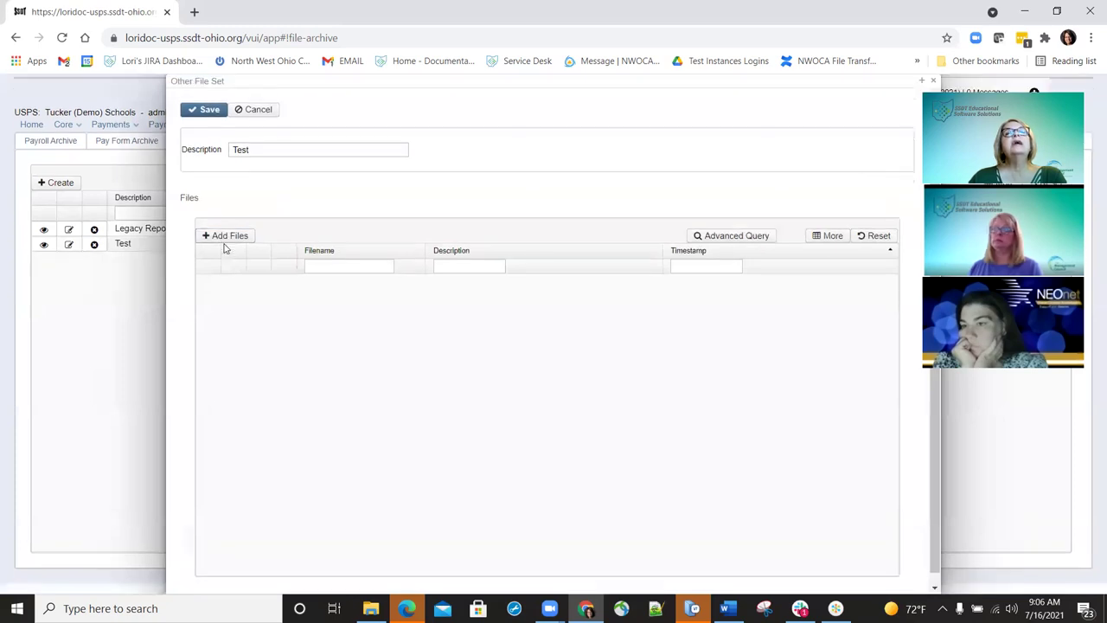
click(225, 235)
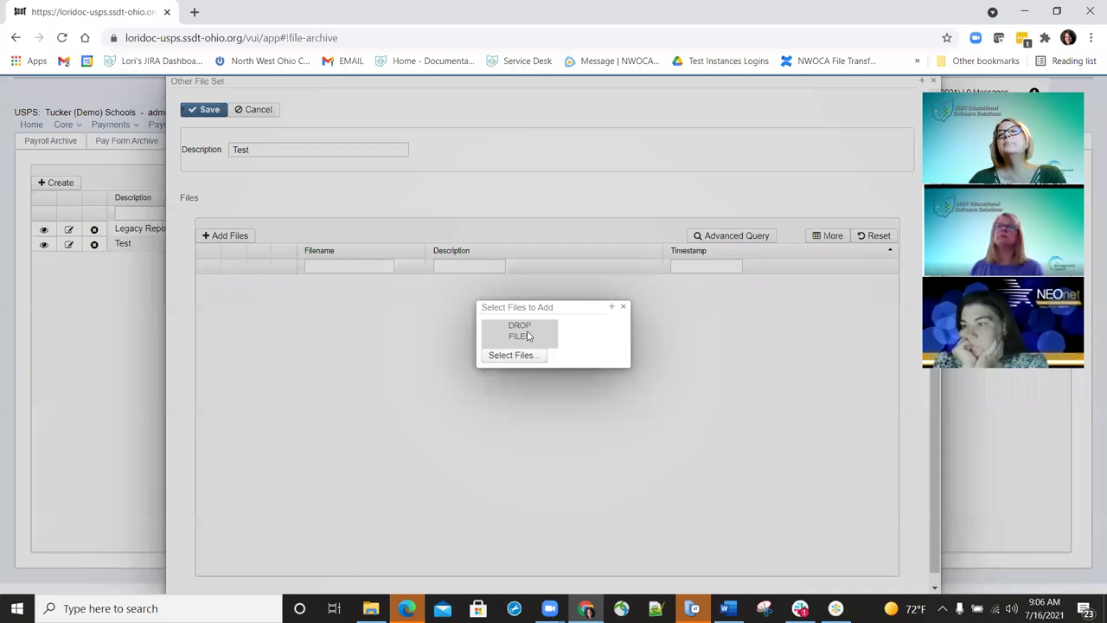
drag(527, 336, 920, 109)
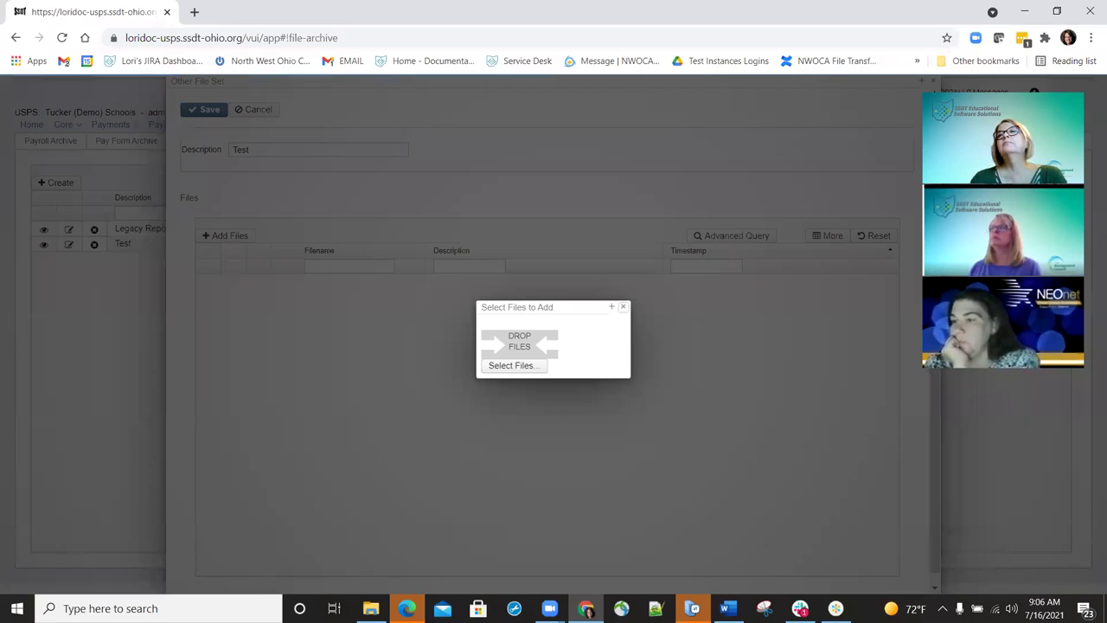
key(Escape)
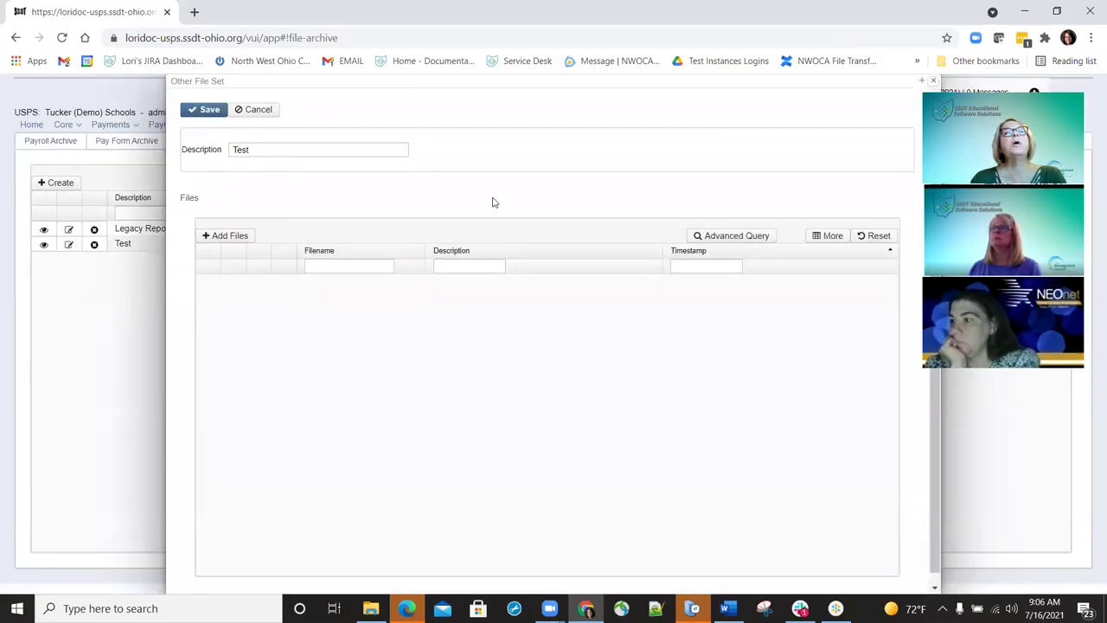
key(Escape)
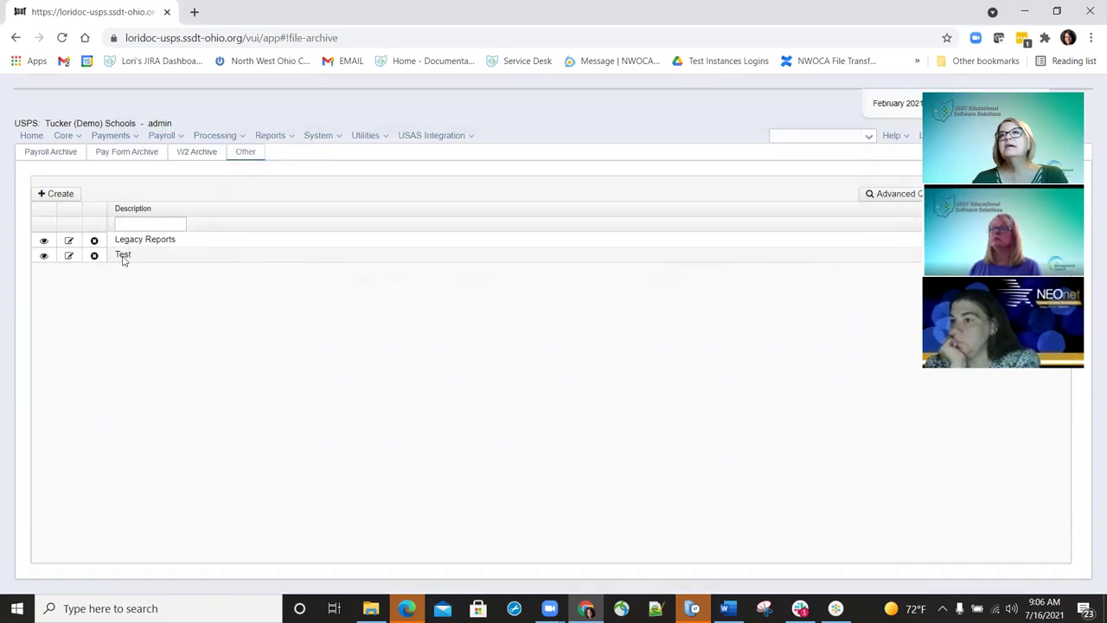
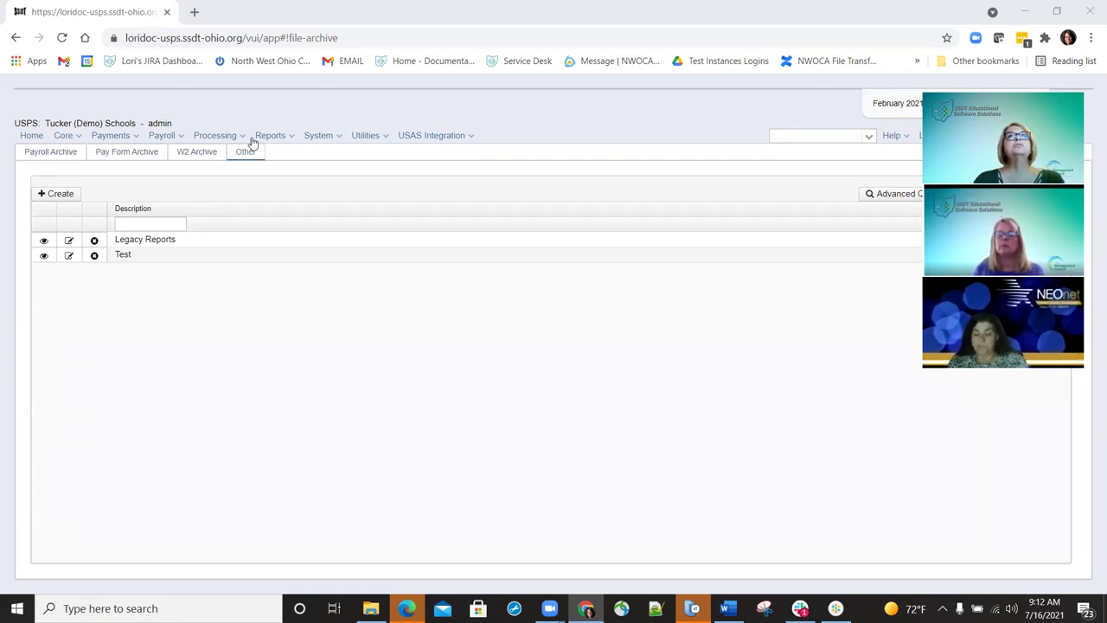
- Open the Payroll Item Mismatch Utility
click(381, 139)
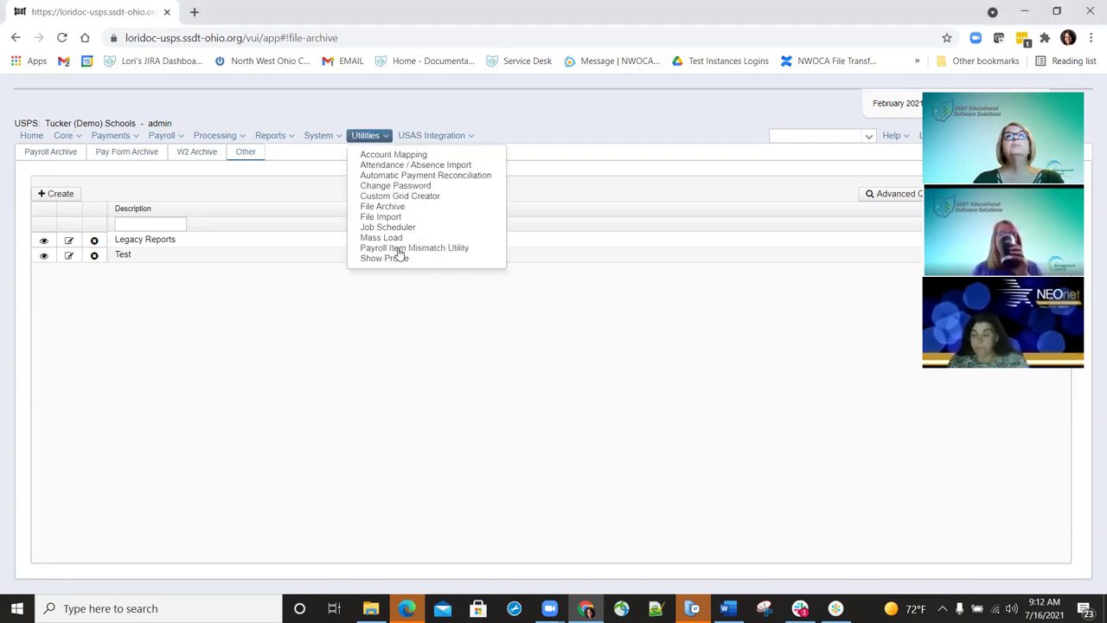
click(318, 135)
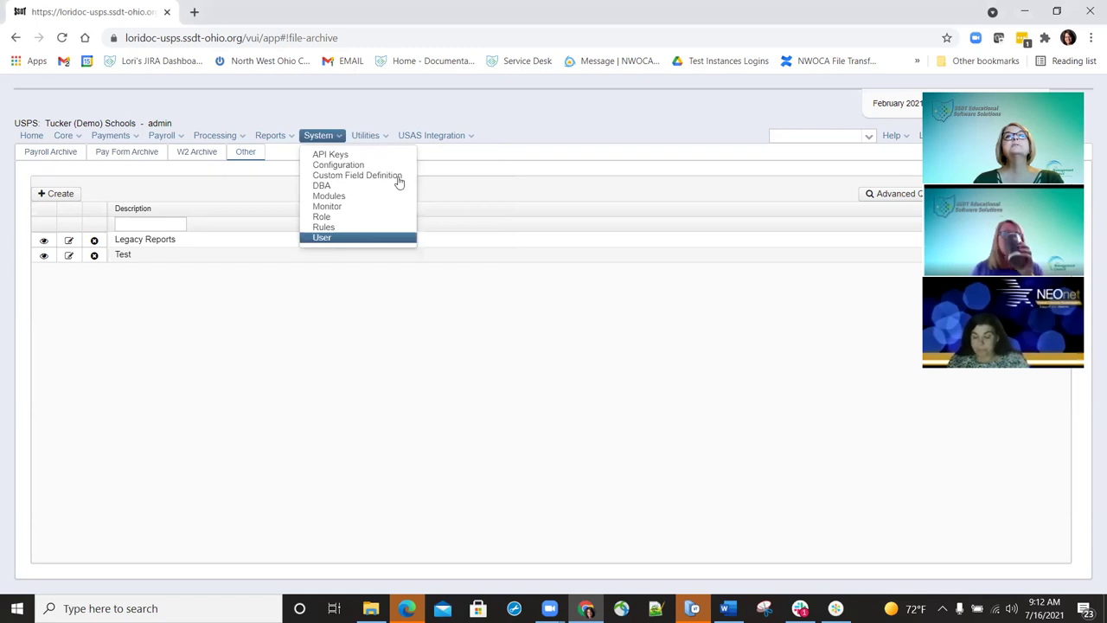
key(Right)
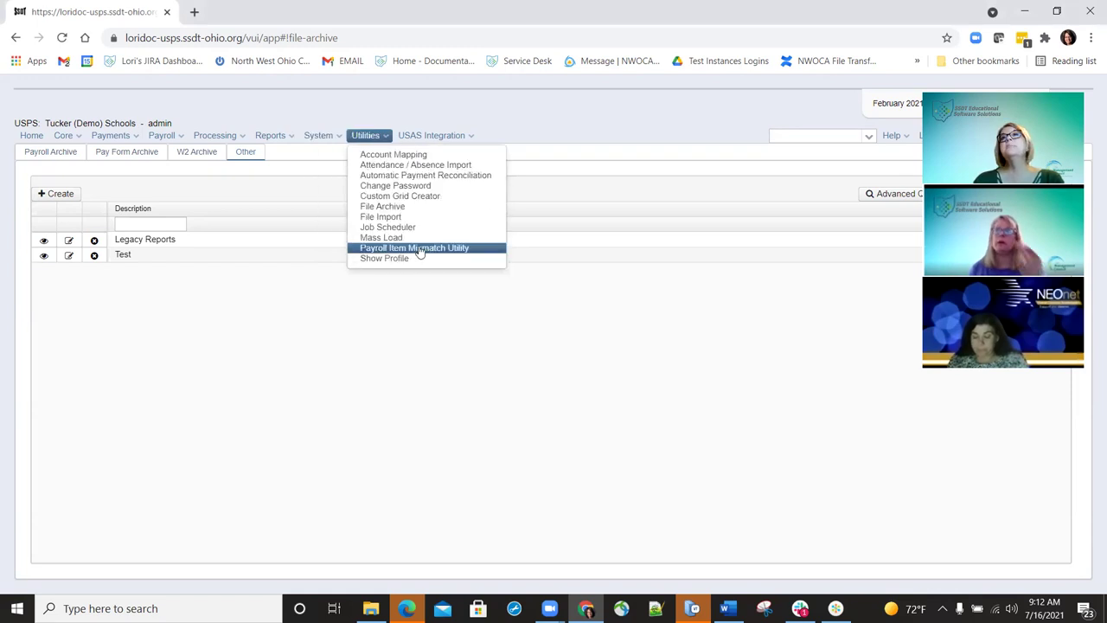
click(419, 248)
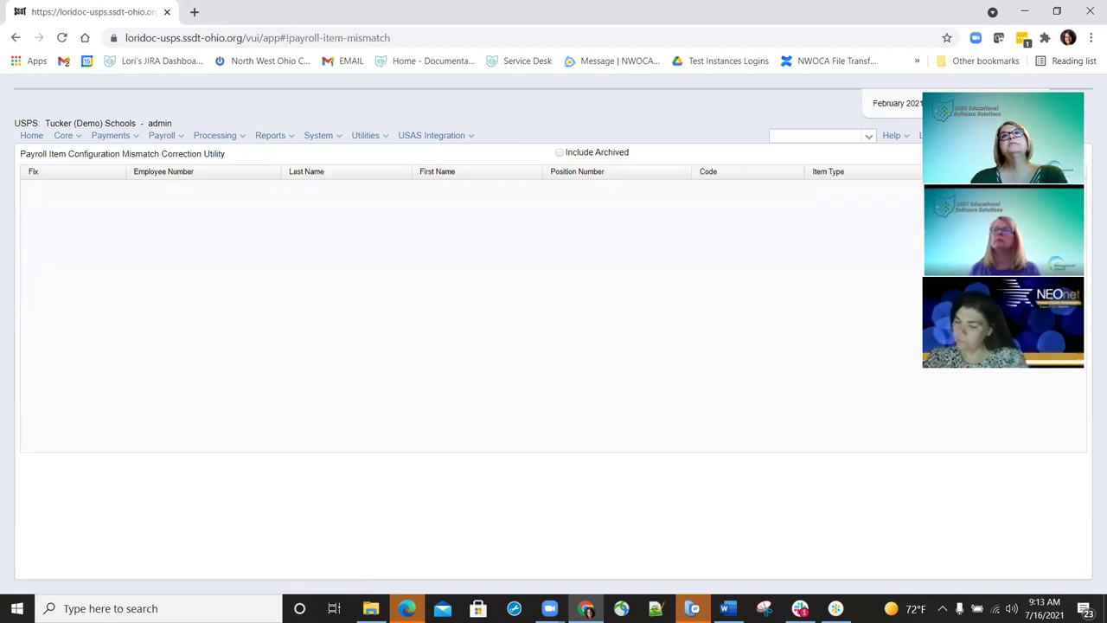
- Switch to Word, examine the mismatch correction example in Example Mismatch.docx at full window size, and close the document
key(alt+Tab)
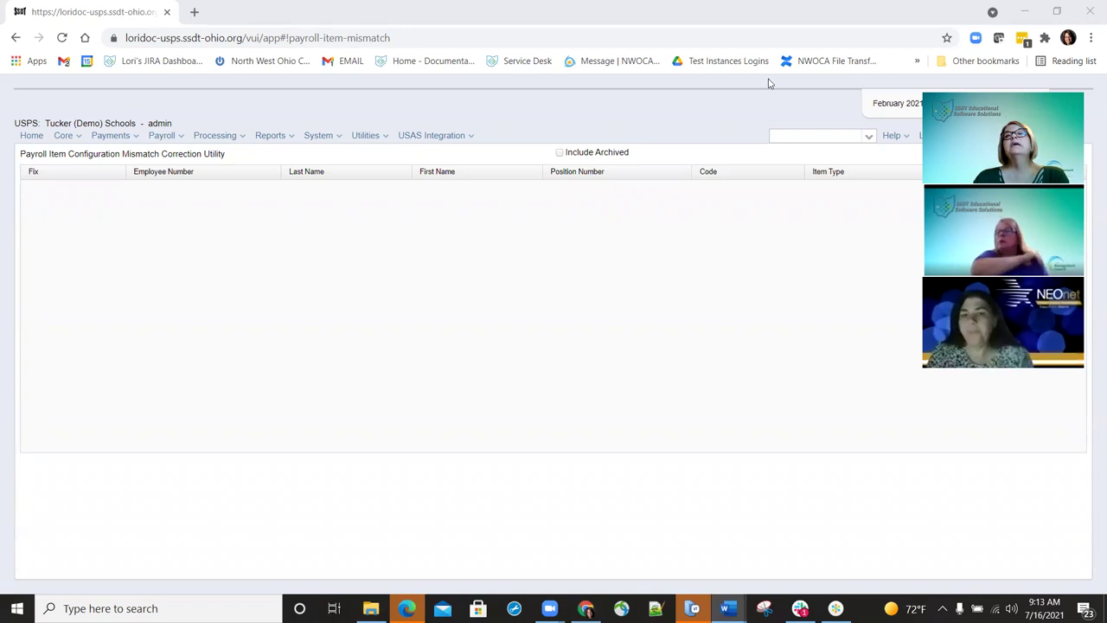
key(alt+Tab)
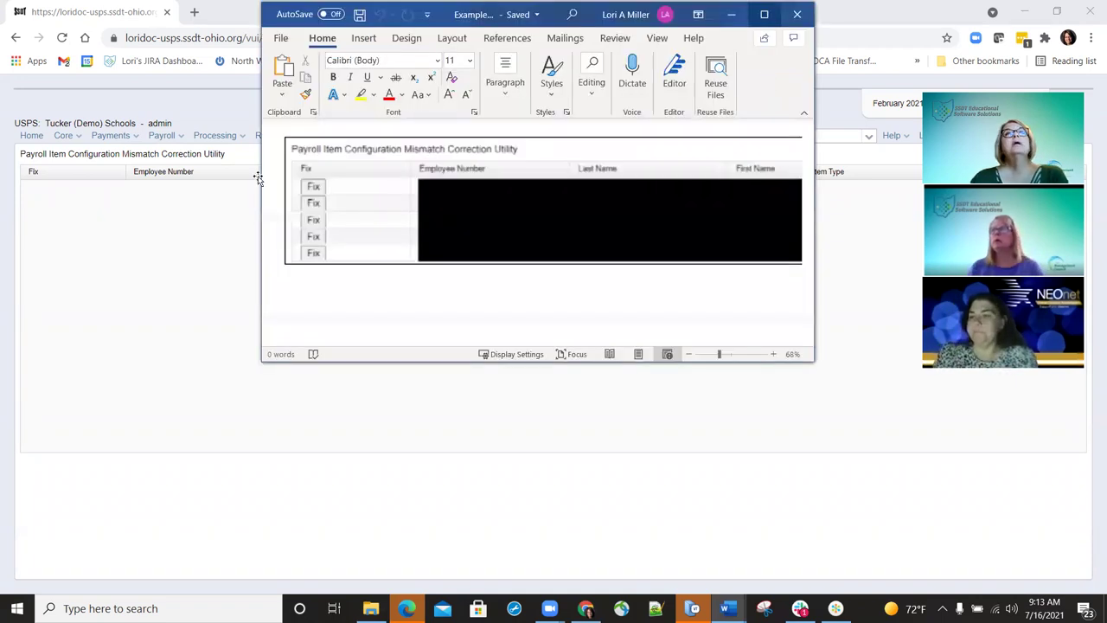
key(super+Up)
click(45, 271)
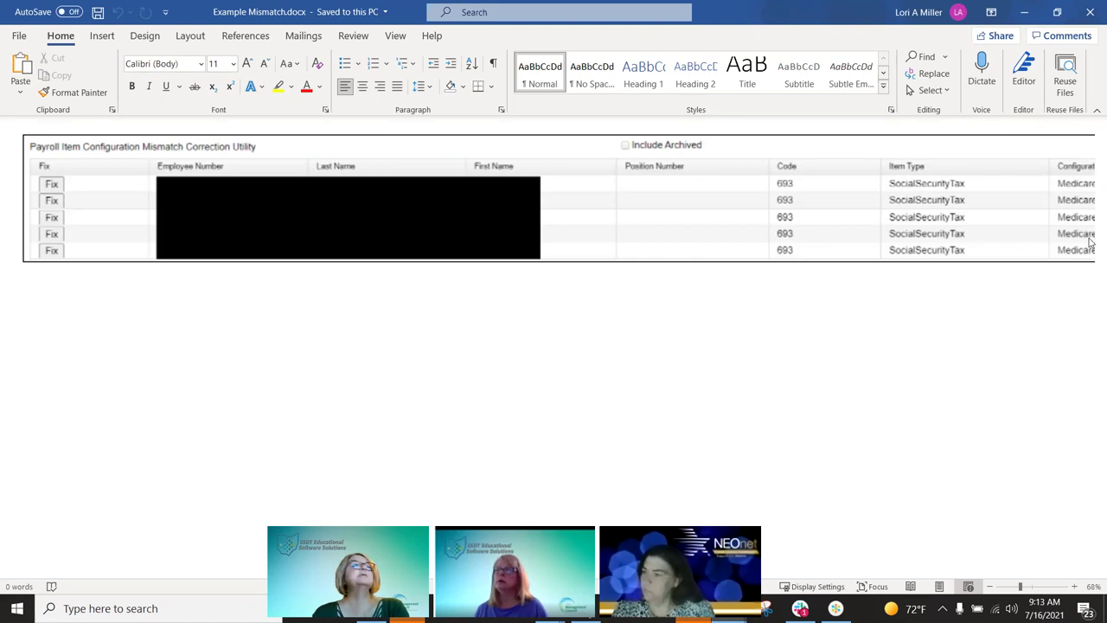
double_click(915, 5)
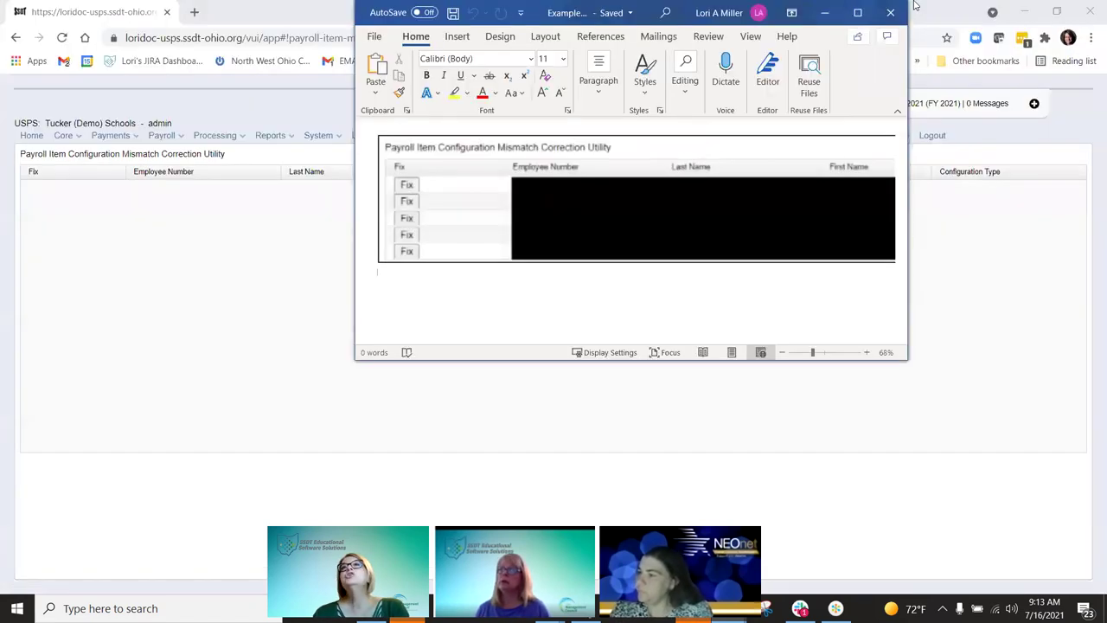
double_click(914, 5)
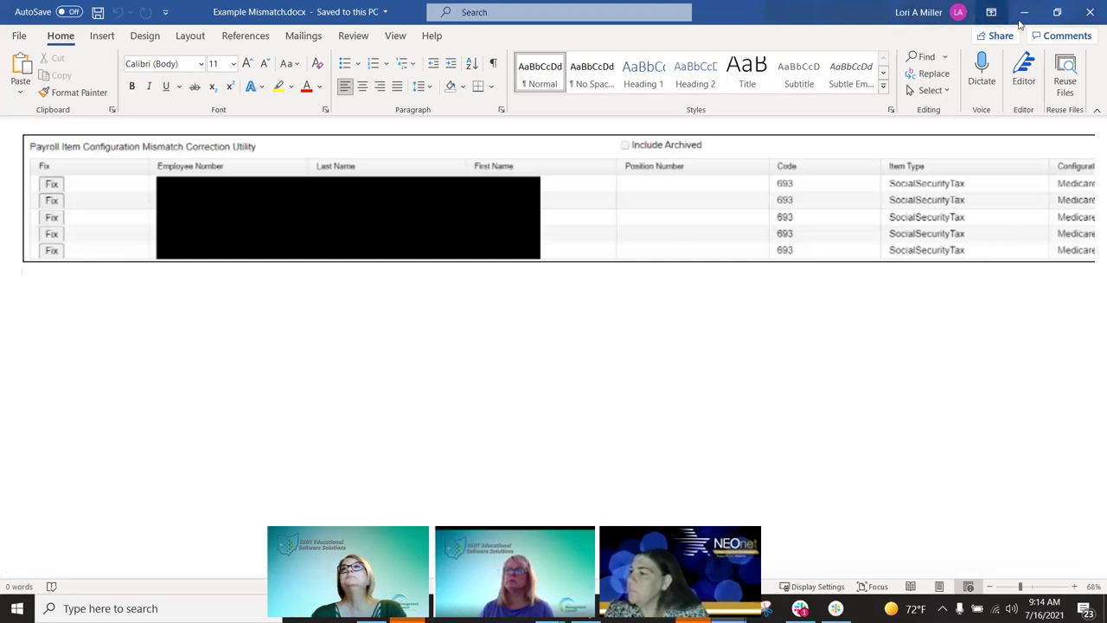
click(1090, 15)
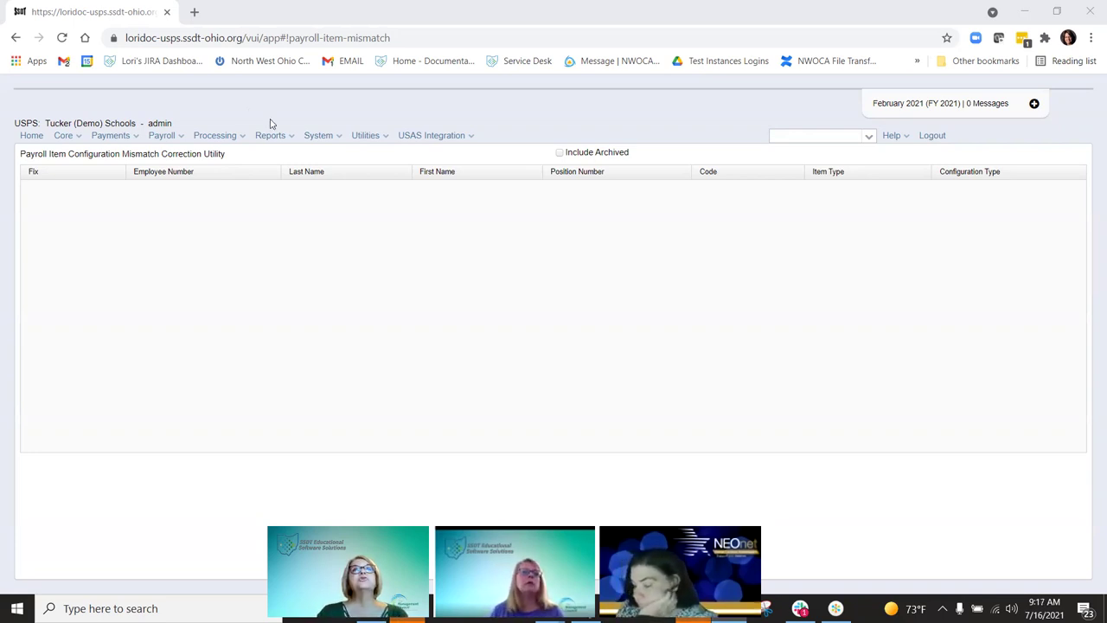
- Open the STRS Advance report options and view the file selection for the advance submission merge upload, without choosing a file
click(292, 145)
click(292, 144)
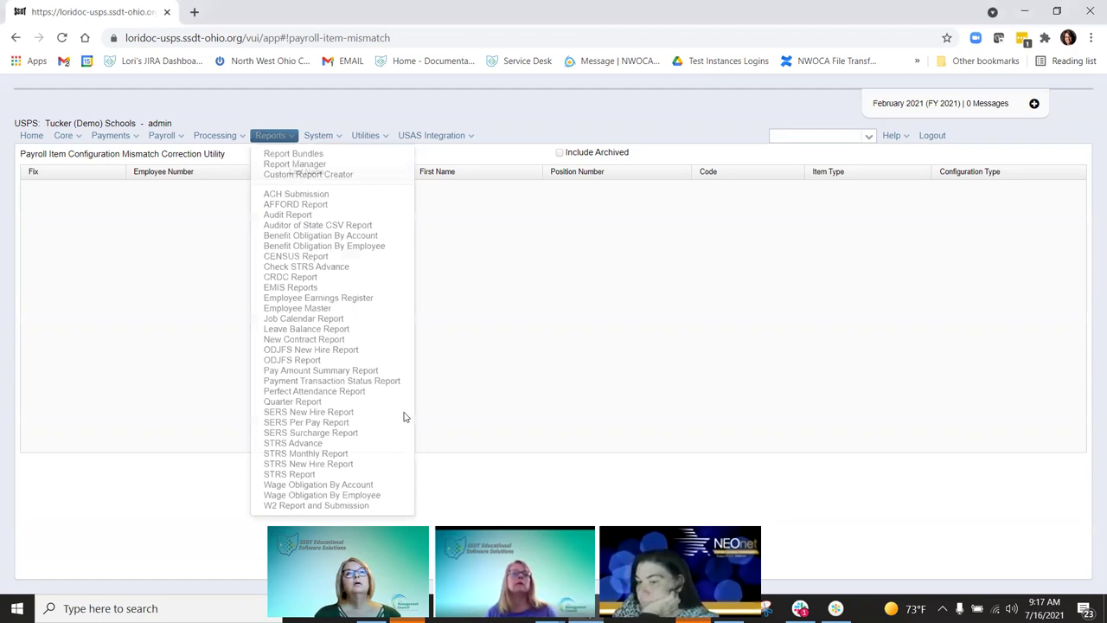
click(460, 417)
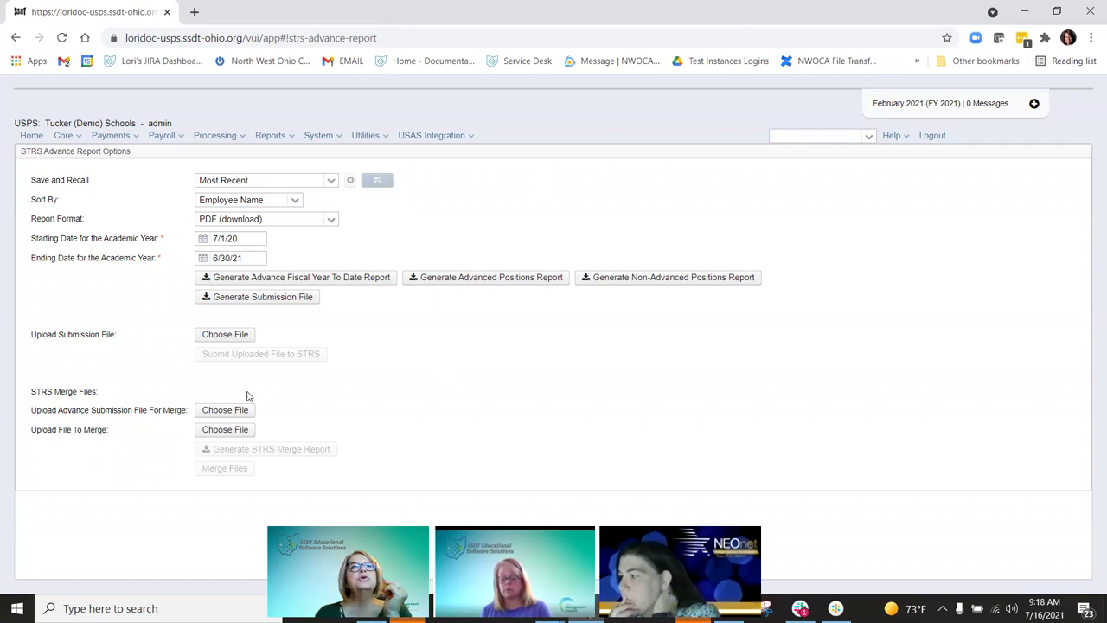
click(226, 410)
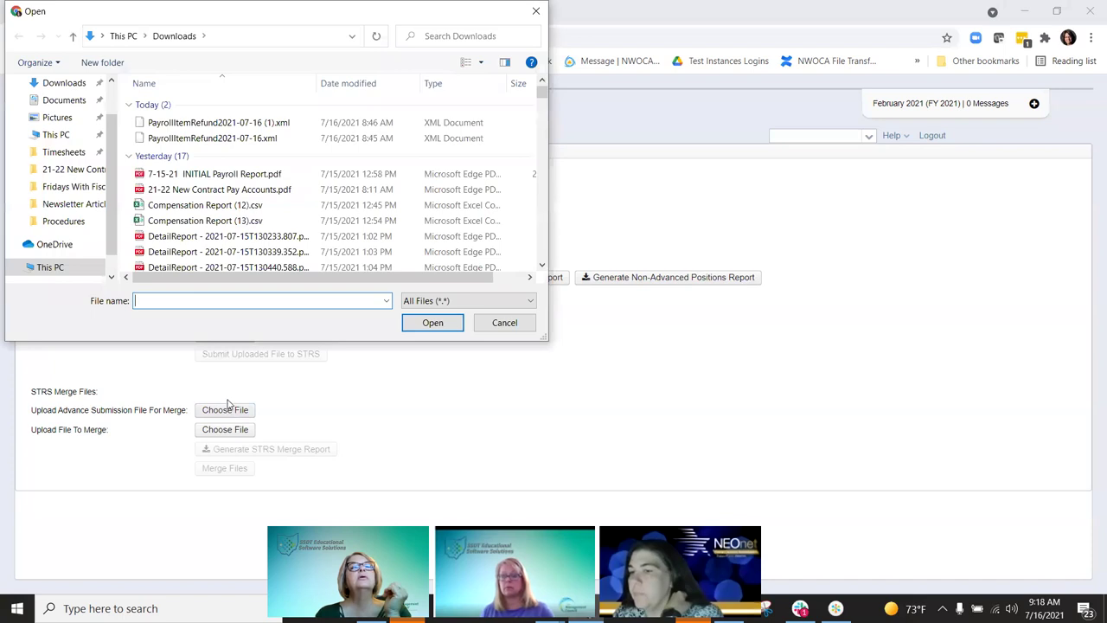
click(505, 322)
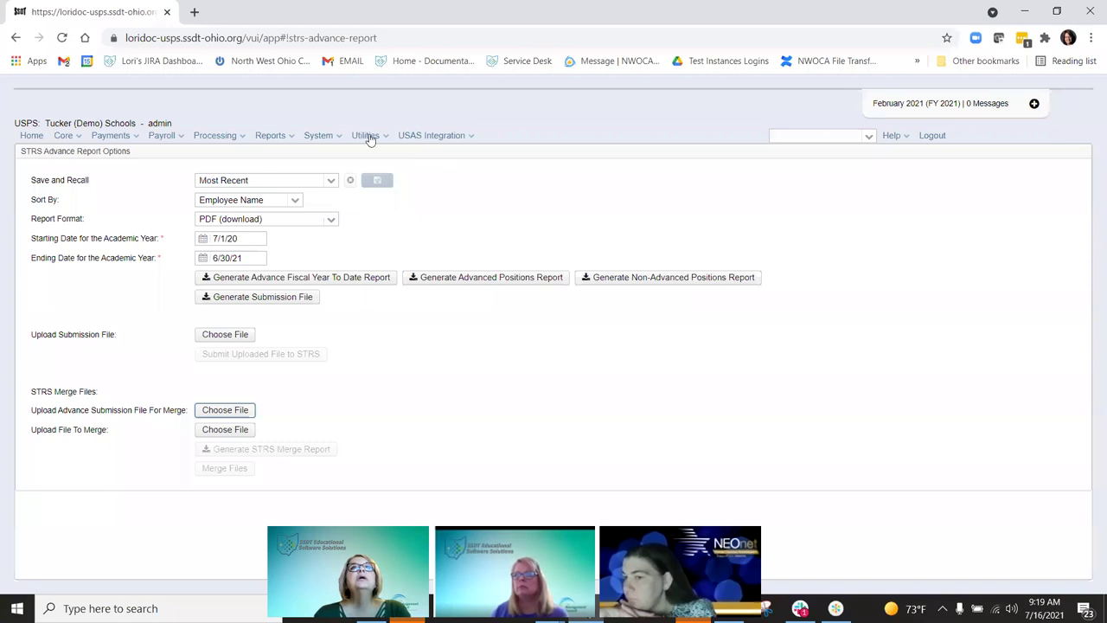
- View the system Configuration list and install the Email Notification Services module
click(336, 140)
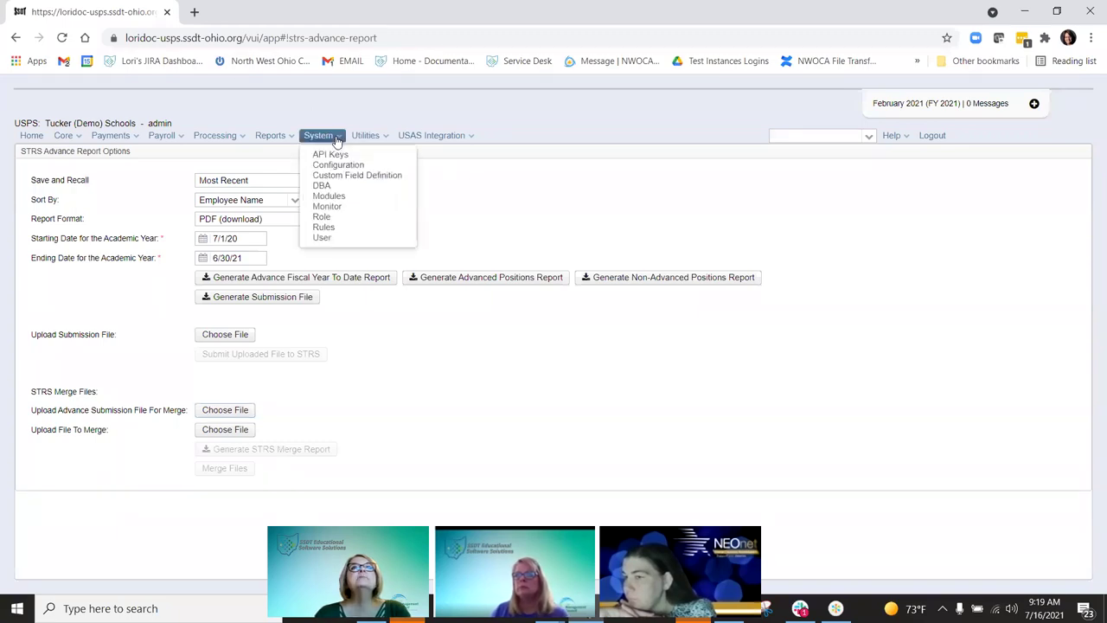
click(325, 163)
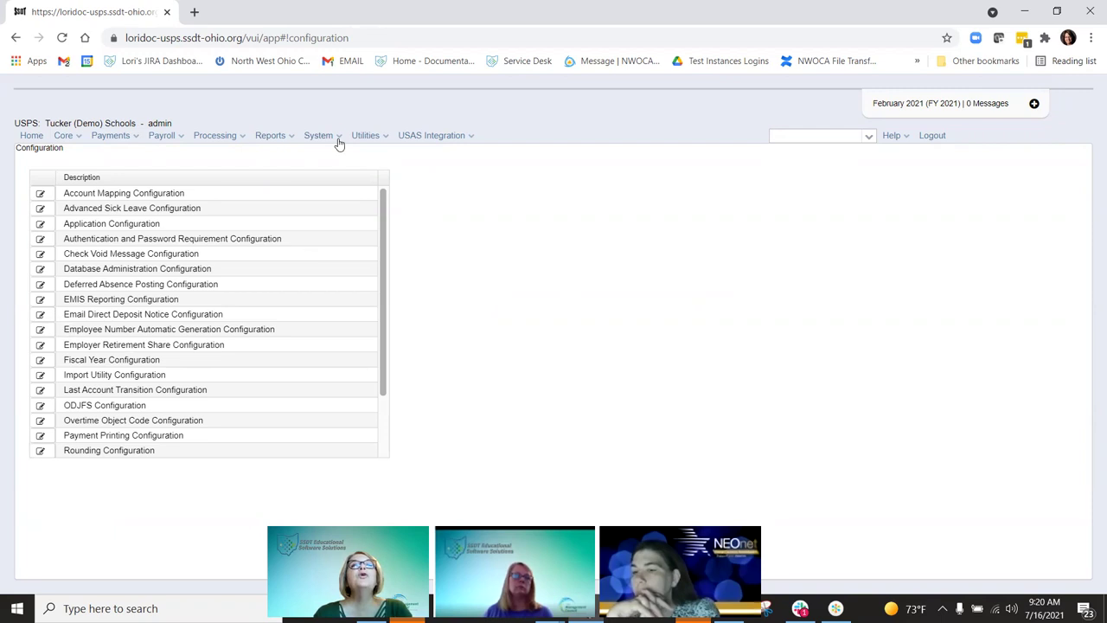
mouse_move(339, 144)
click(340, 202)
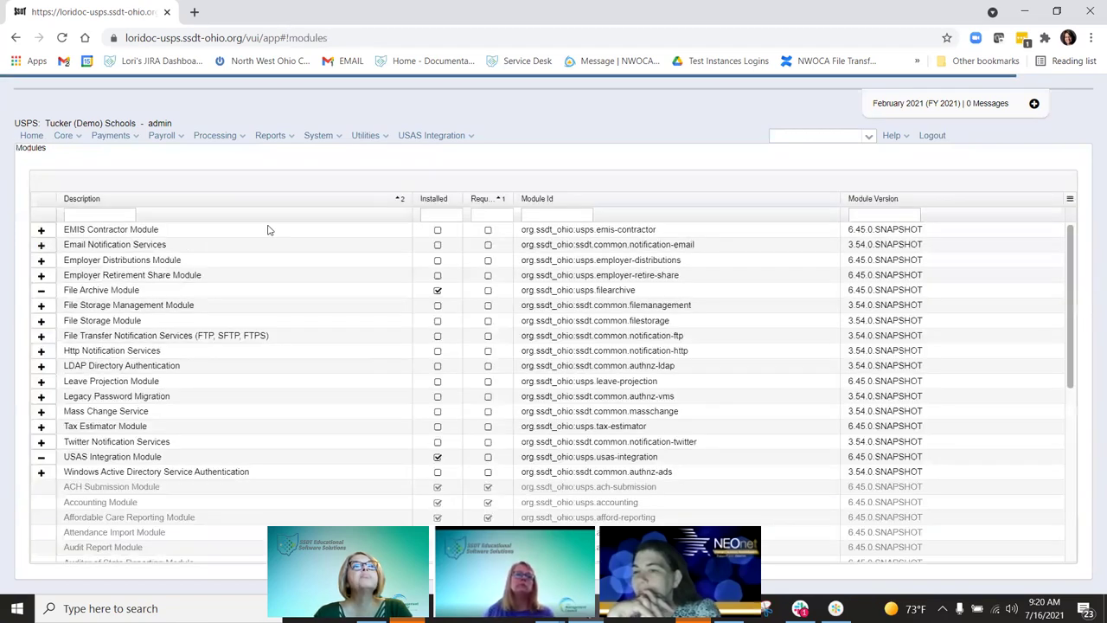
- Open the Email Configuration for editing from the system configuration list, enlarge it to full window size, and enable Start Tls
click(339, 138)
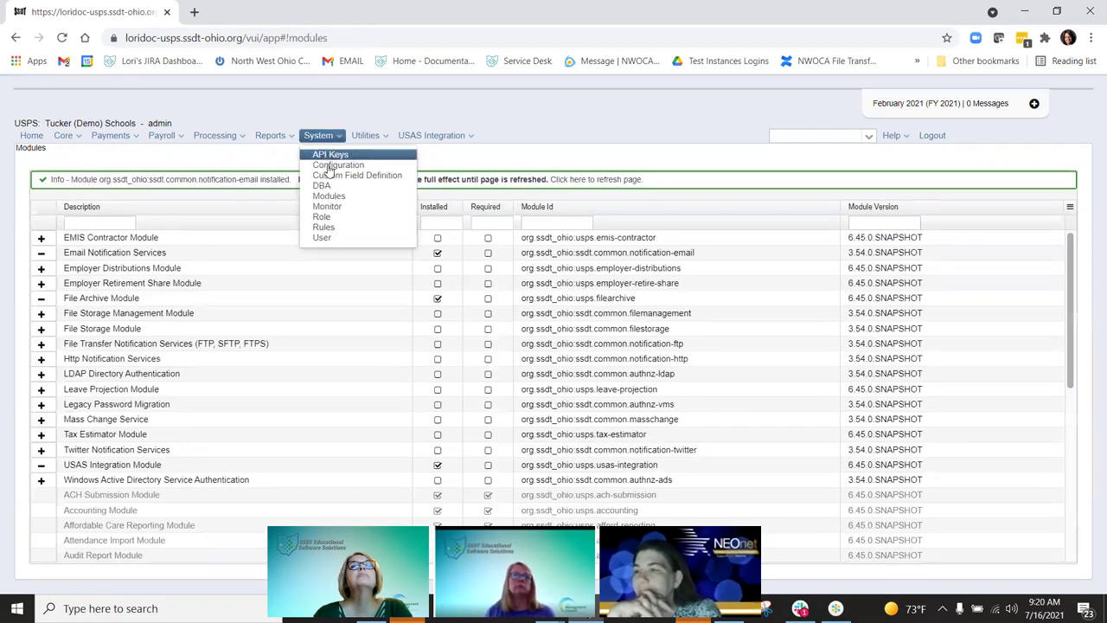
click(329, 166)
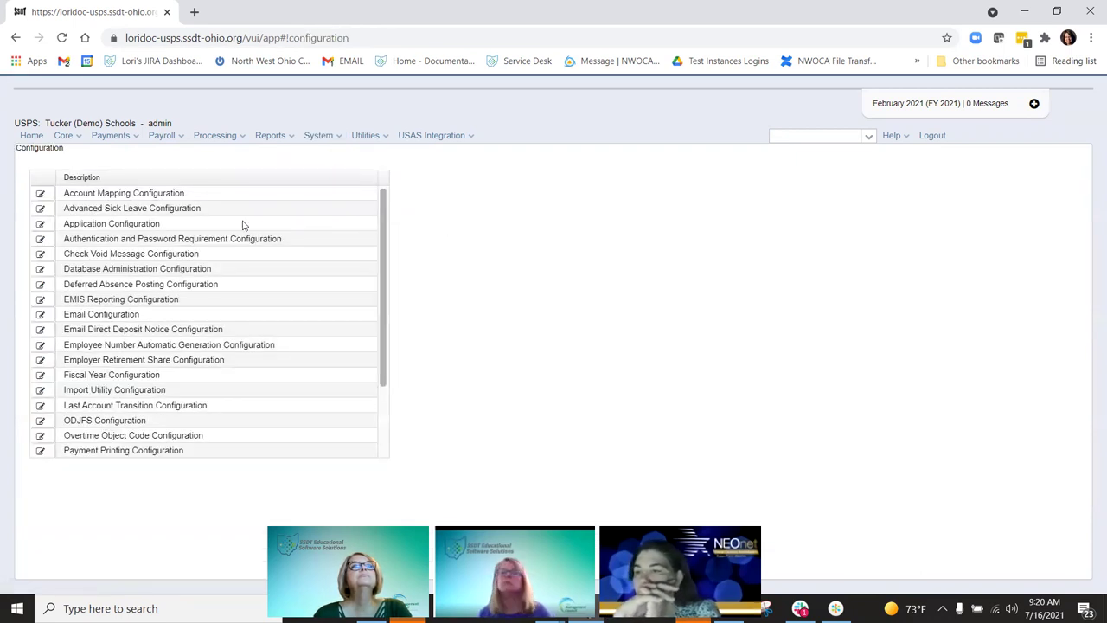
click(41, 315)
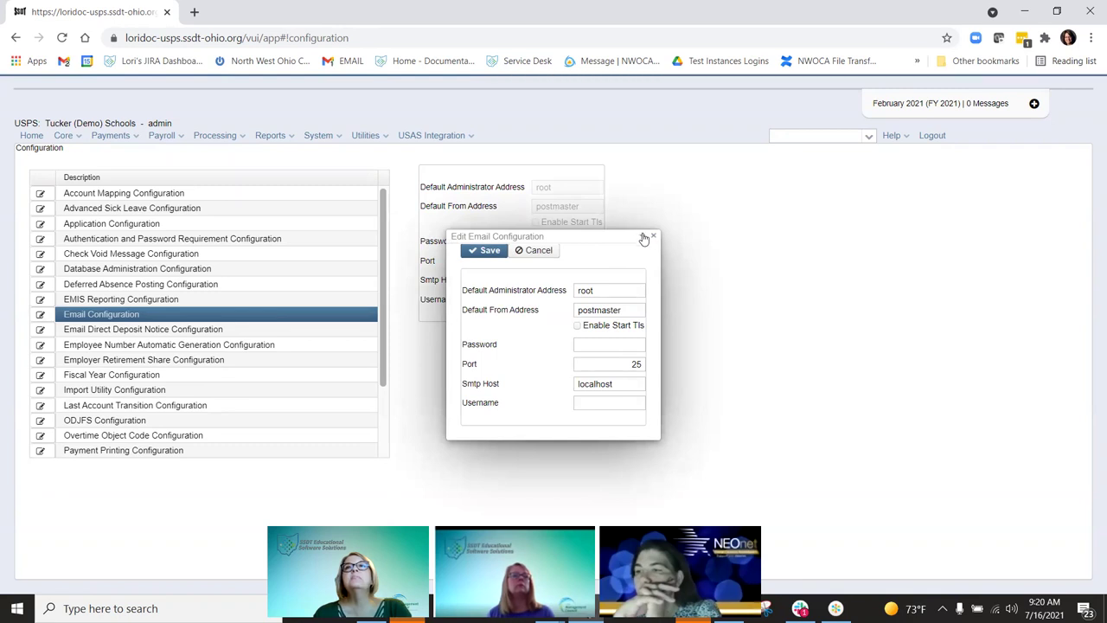
double_click(454, 235)
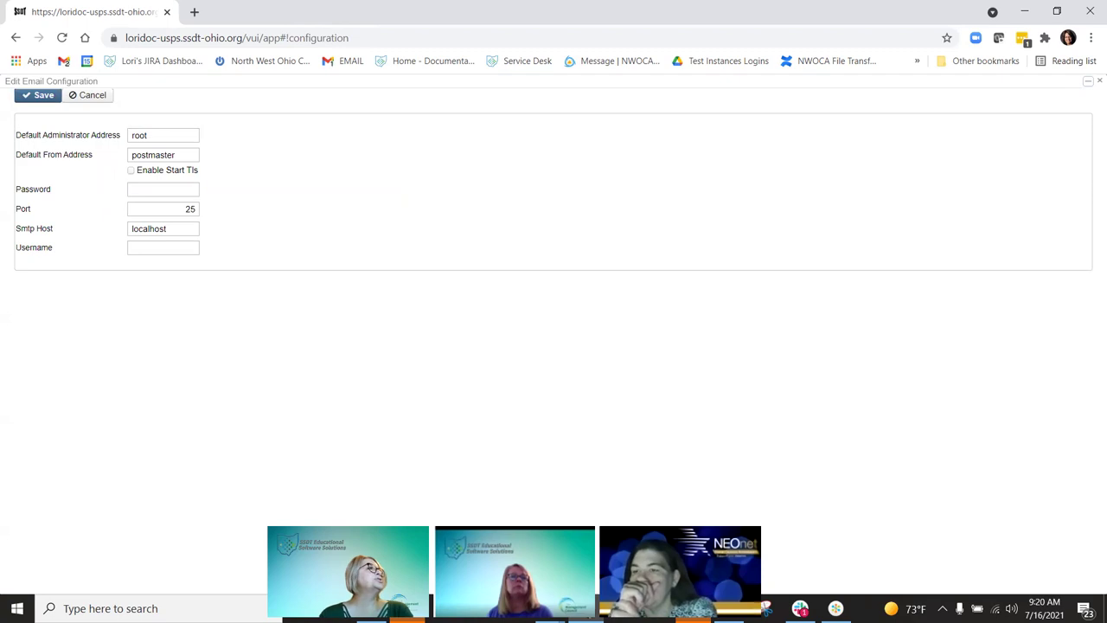
click(131, 171)
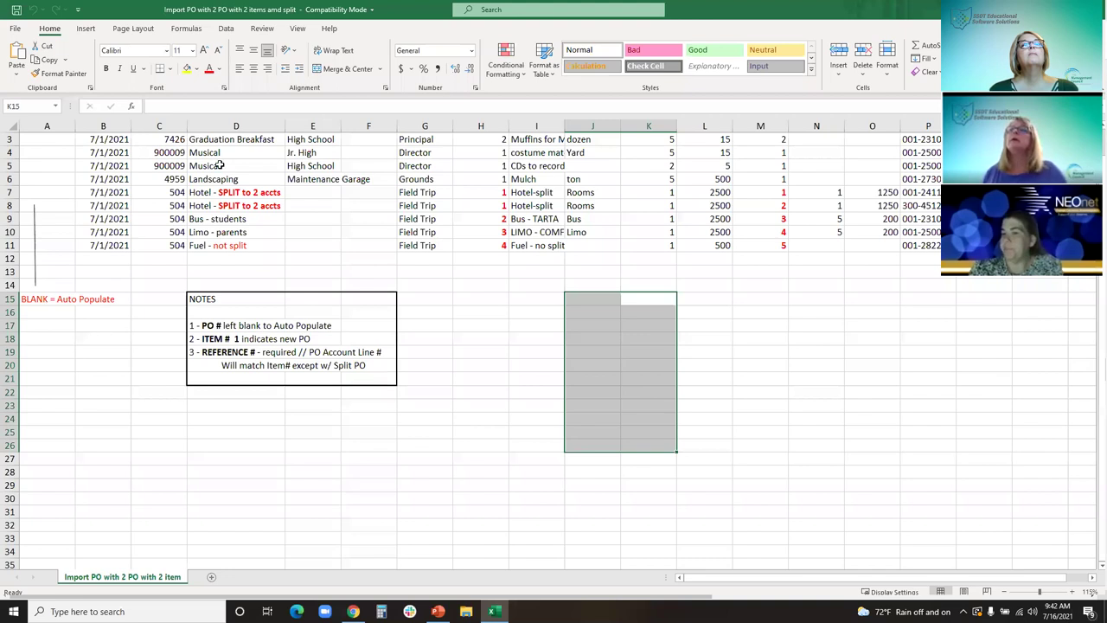
- Examine the purchase order import rows: Graduation Breakfast in rows 2 and 3, item numbers in H4 to H6, and Field Trip in C7:N11
scroll(346, 164, up, 1)
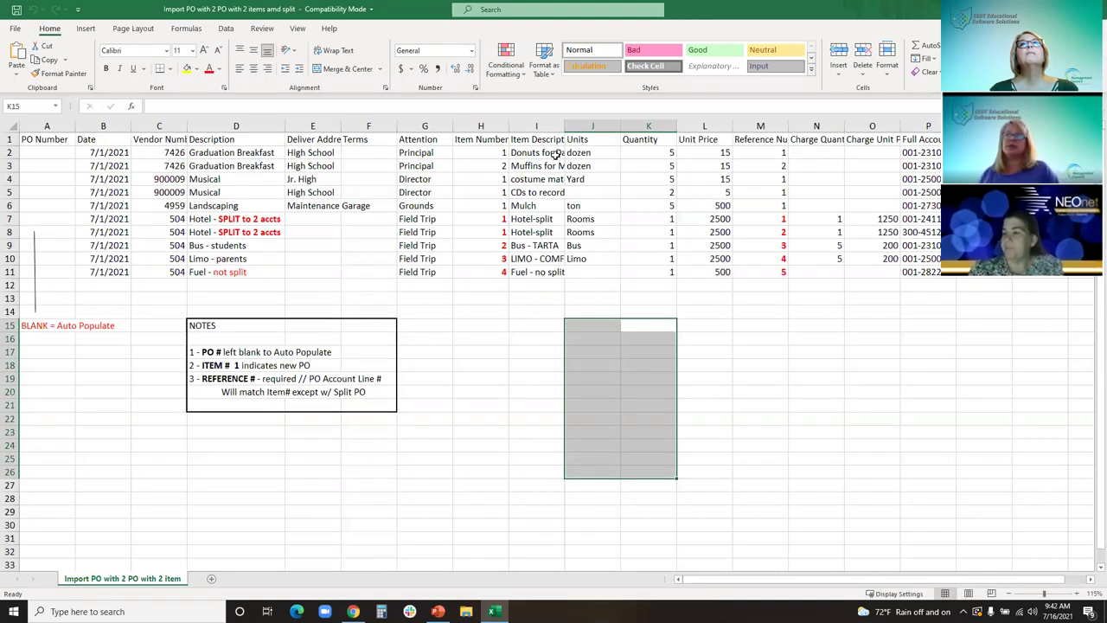
click(497, 156)
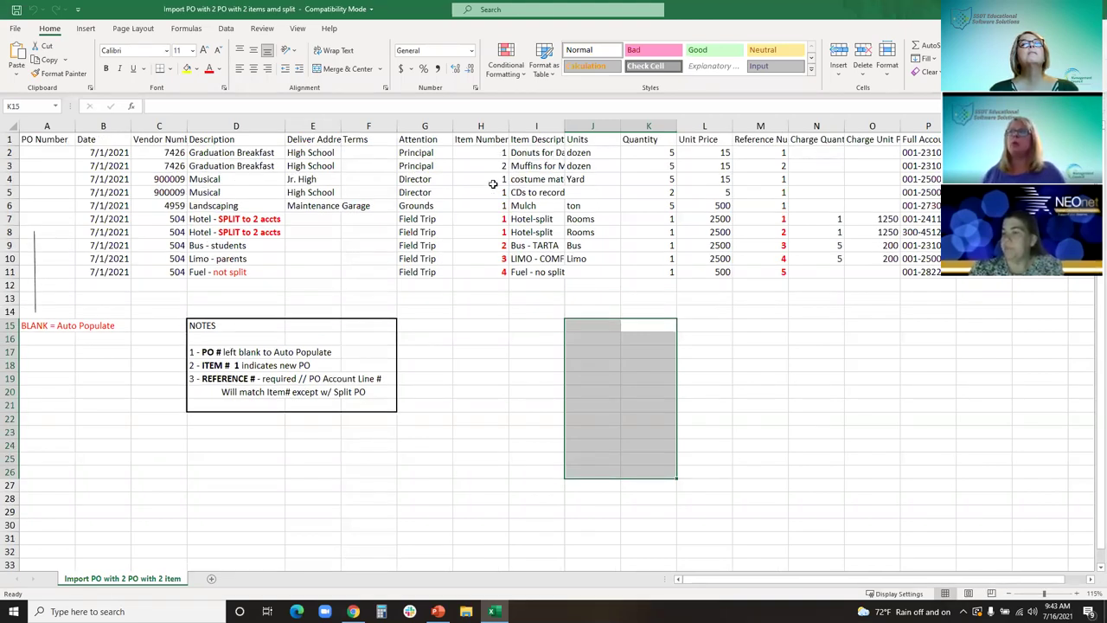
drag(46, 156, 596, 162)
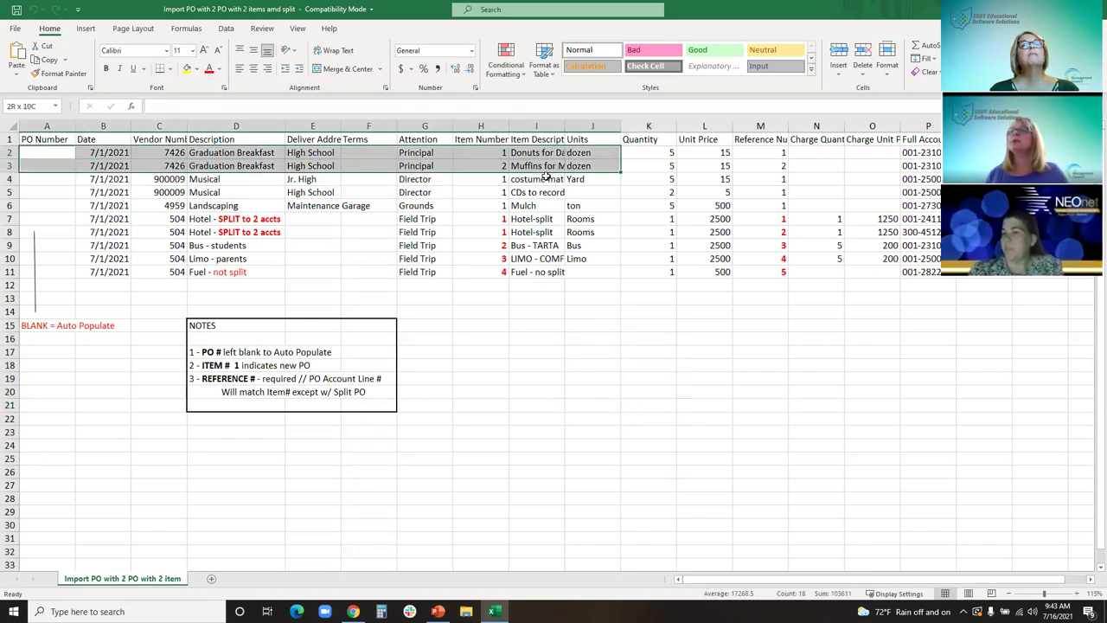
click(480, 180)
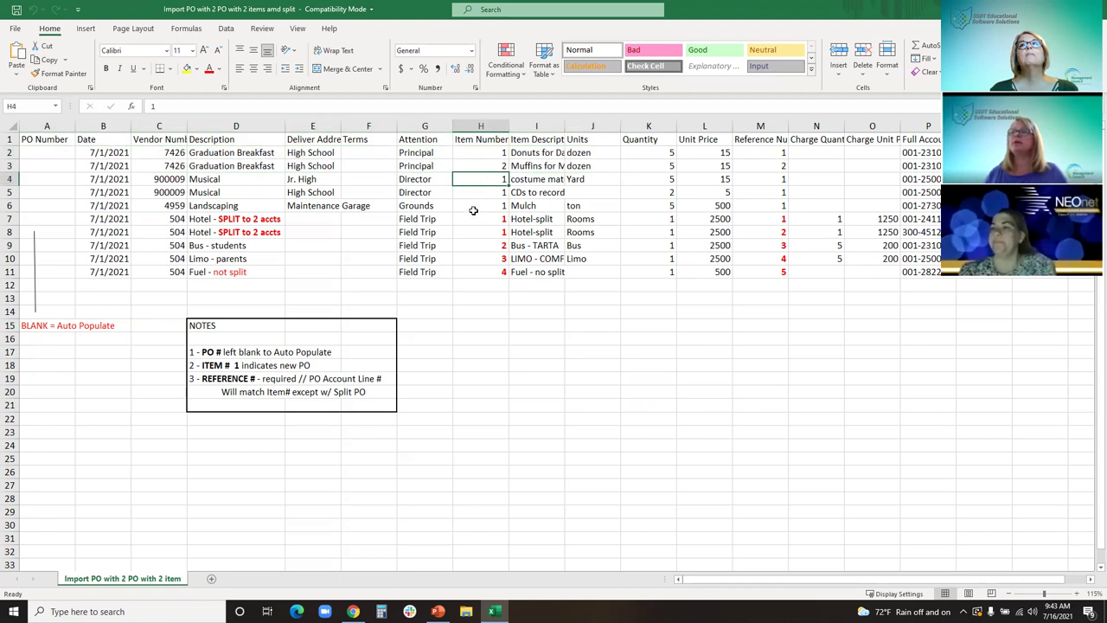
click(485, 194)
click(481, 206)
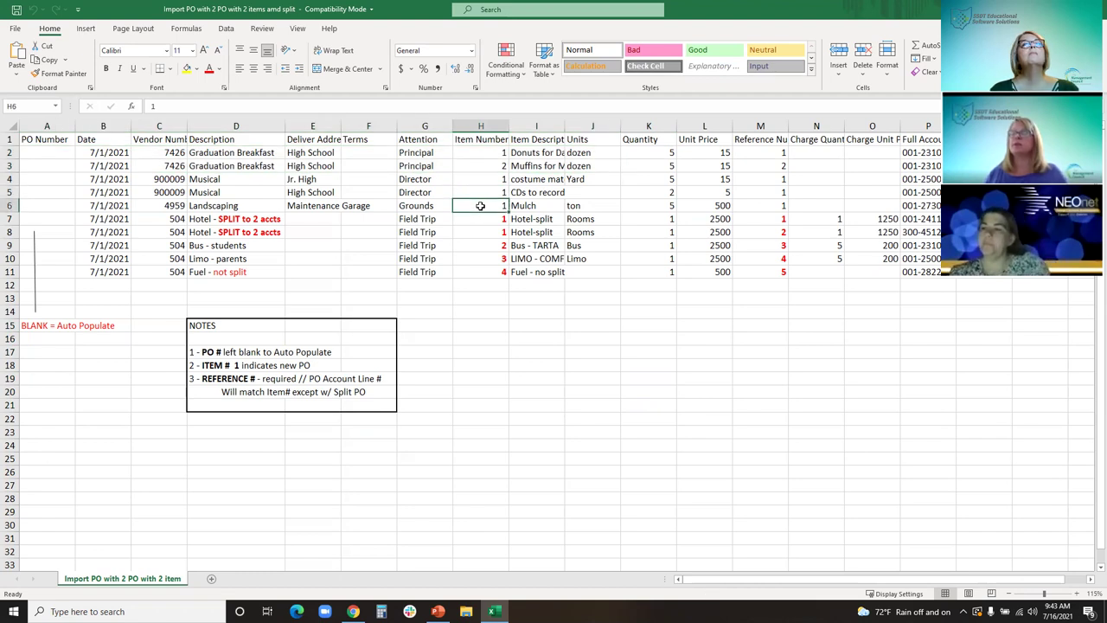
drag(148, 218, 843, 276)
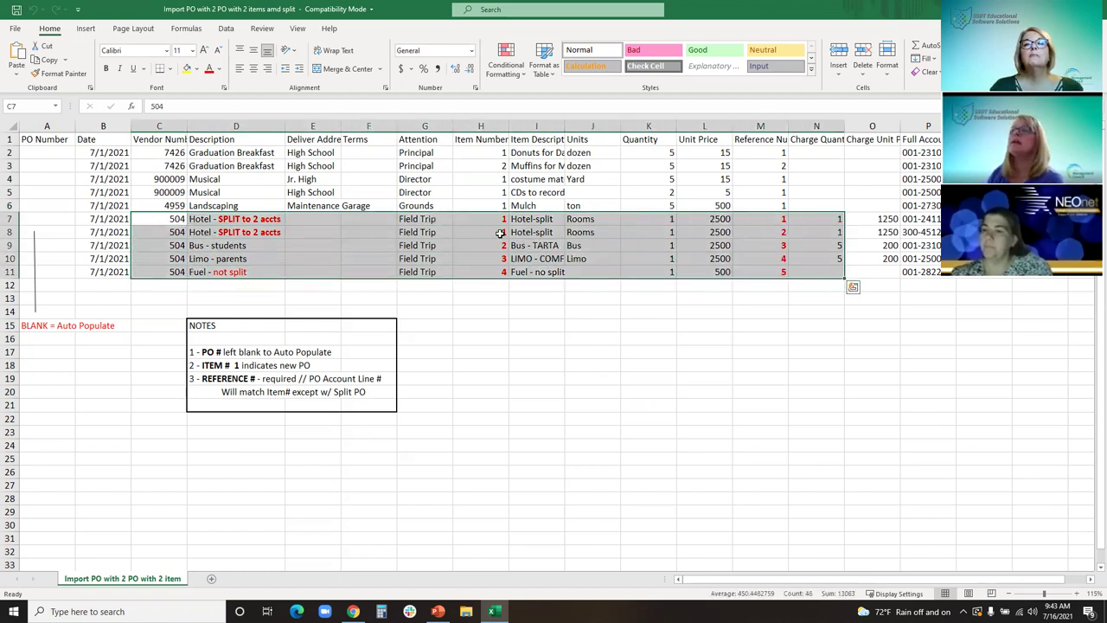